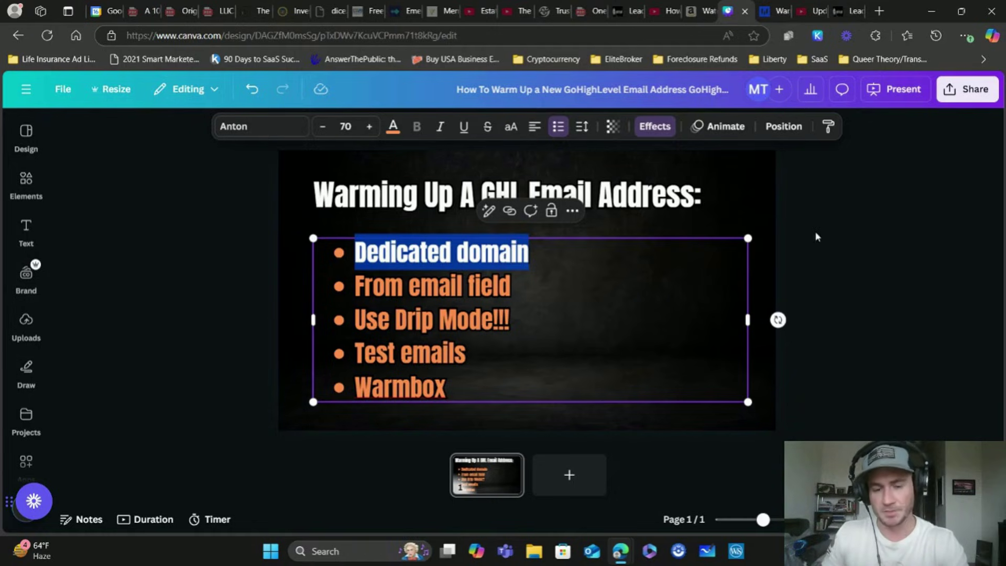
Highlight the 'From email field' bullet on the Canva slide, then bring up GoHighLevel's Referral Partners smart list
left_click(456, 285)
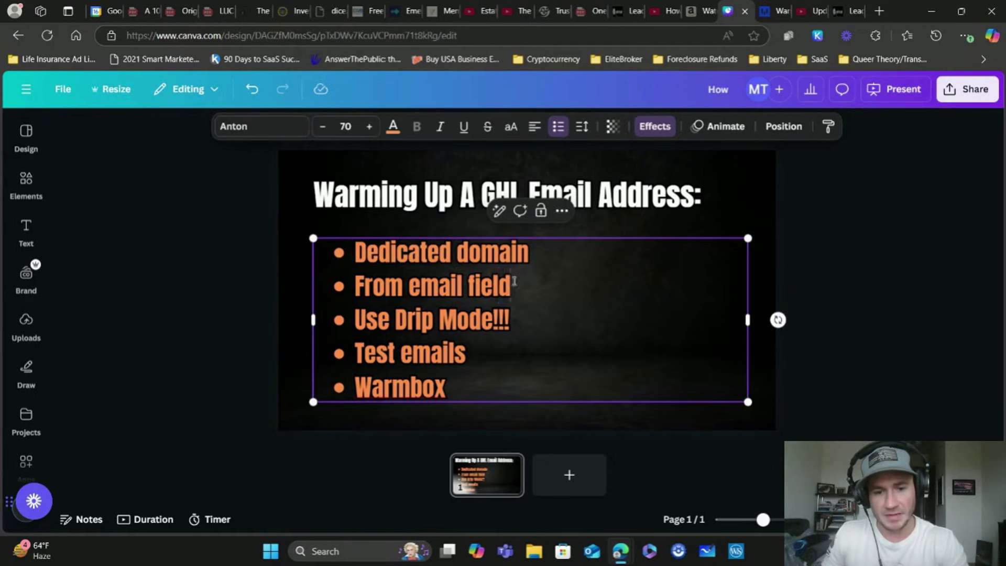
left_click_drag(511, 285, 352, 285)
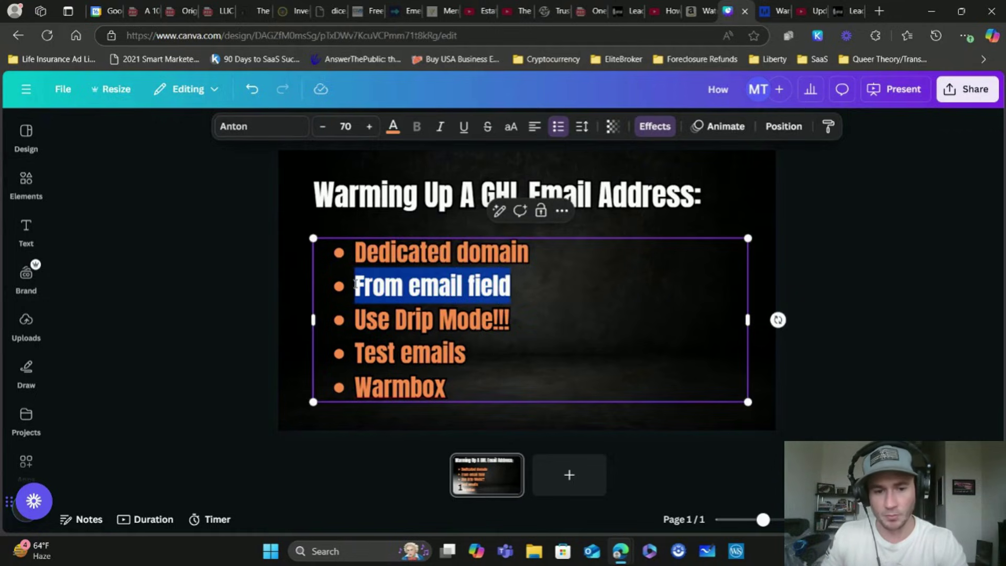
left_click(840, 11)
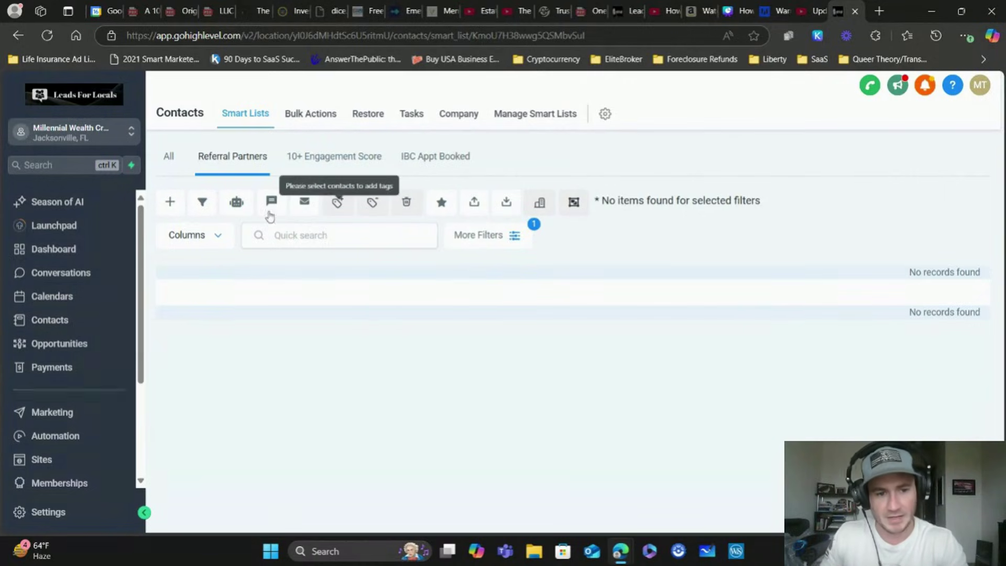
Try emailing the smart list's contacts, dismiss the no-contacts-selected notice, and start on the From email field
left_click(304, 206)
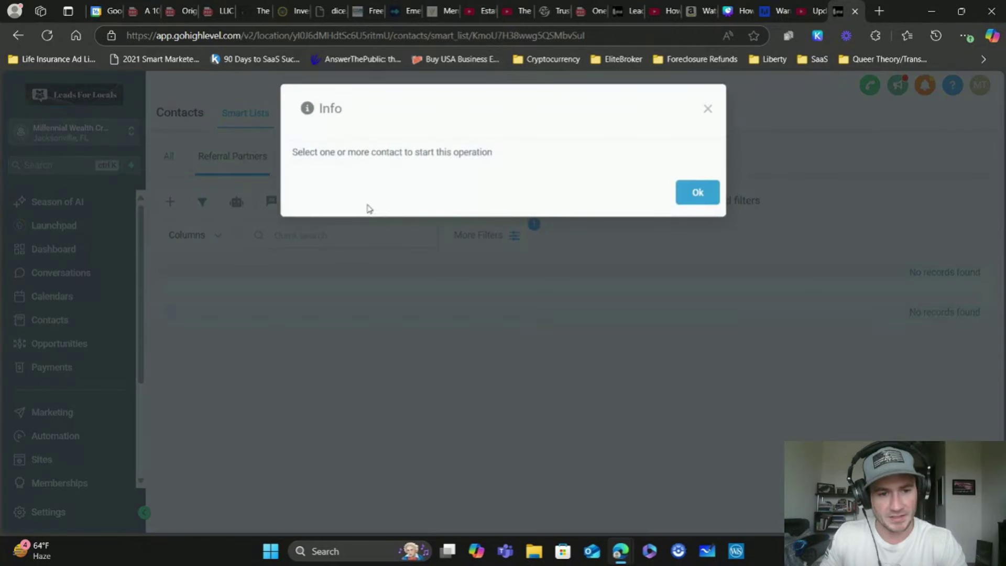
left_click(684, 195)
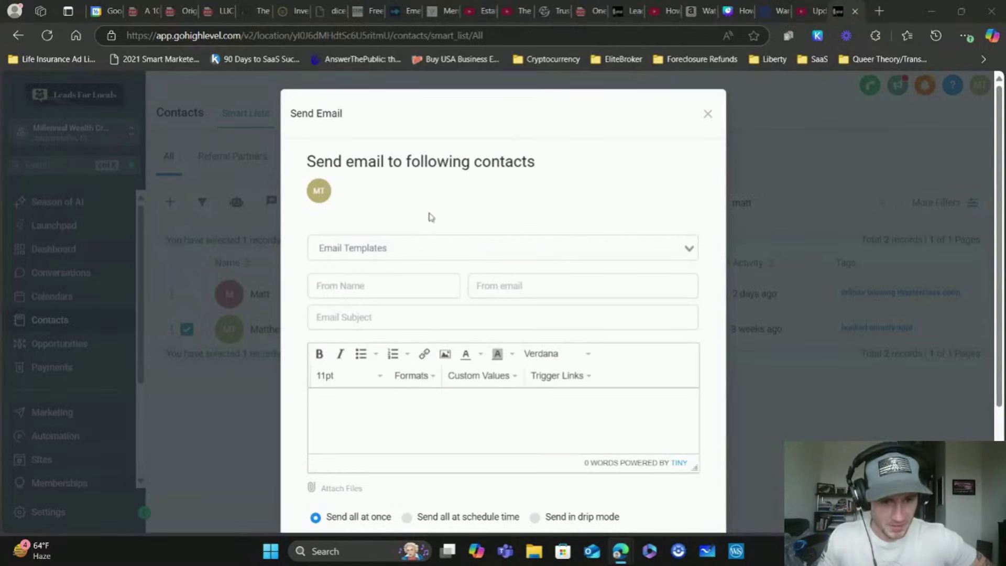
left_click(520, 286)
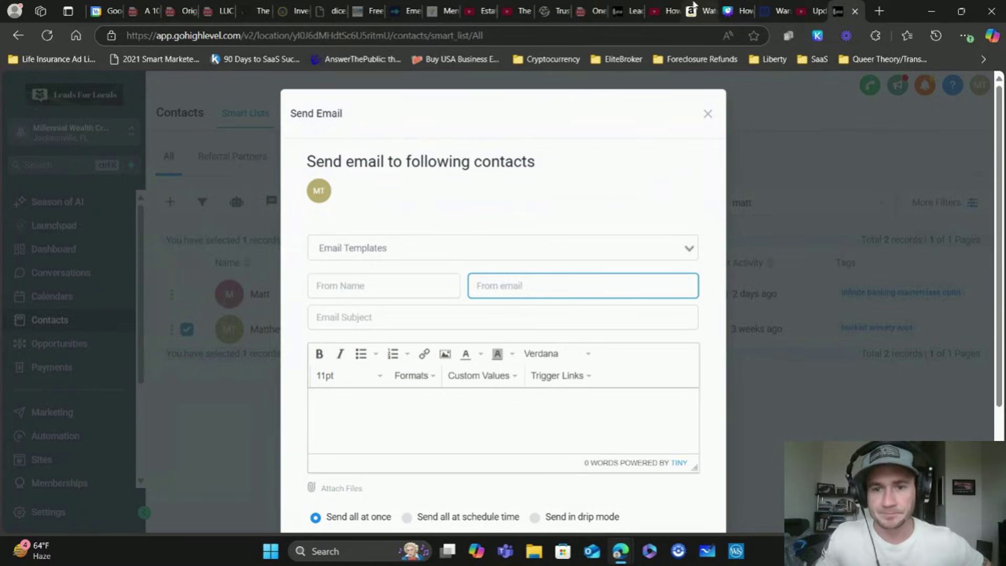
left_click(744, 10)
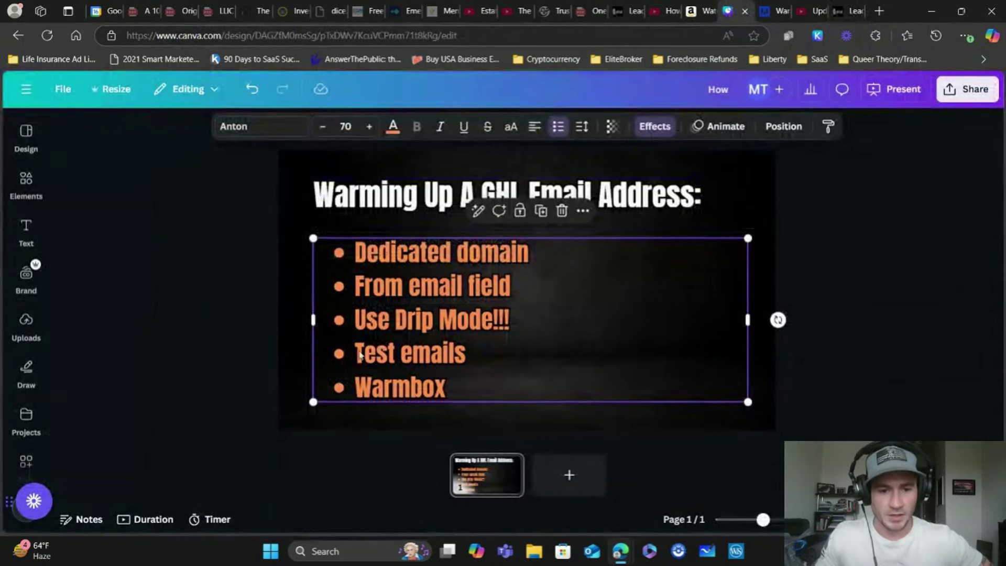
left_click_drag(512, 317, 354, 318)
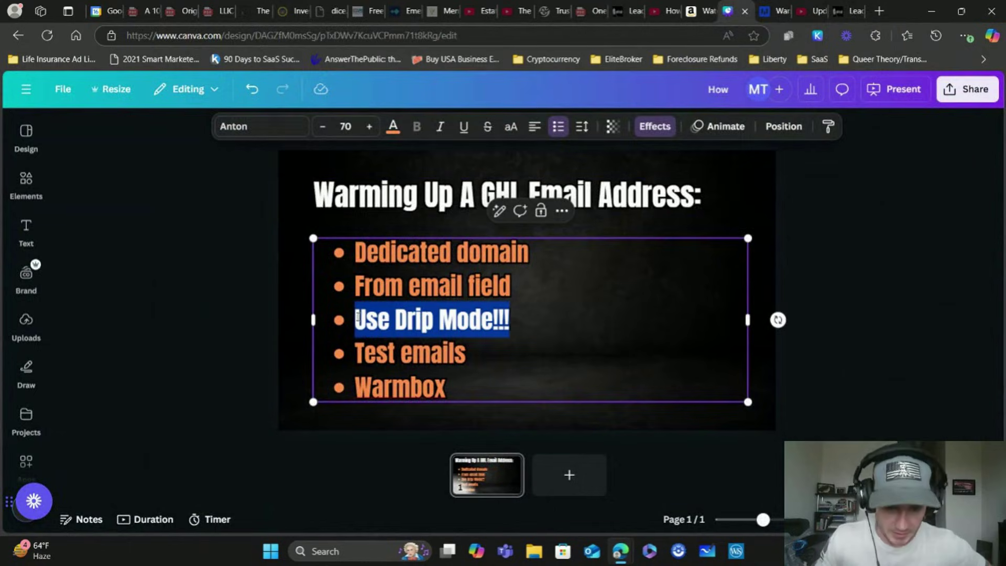
left_click(834, 258)
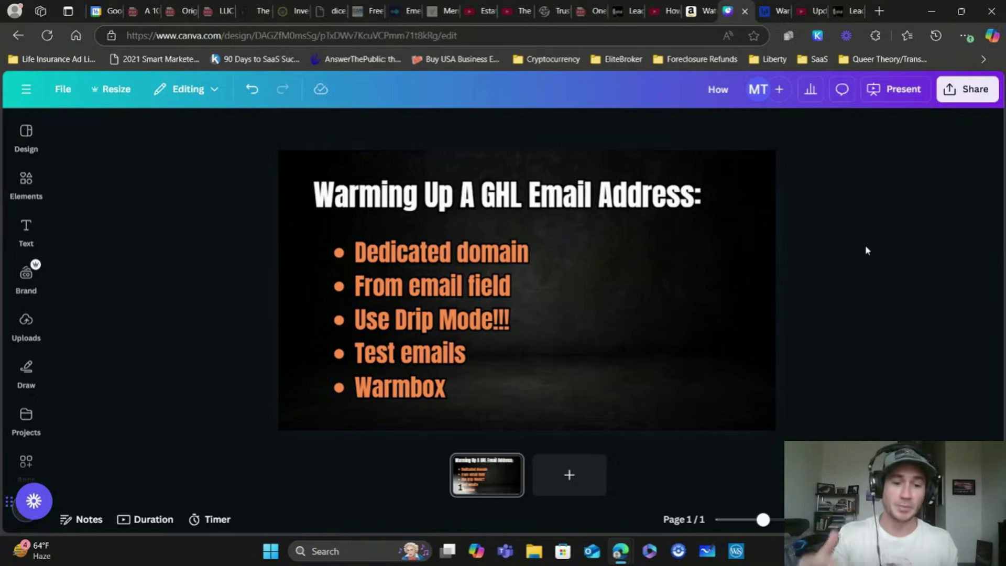
Back in GoHighLevel's Send Email dialog, select 'Send in drip mode'
left_click(850, 11)
scroll(508, 209, "down", 3)
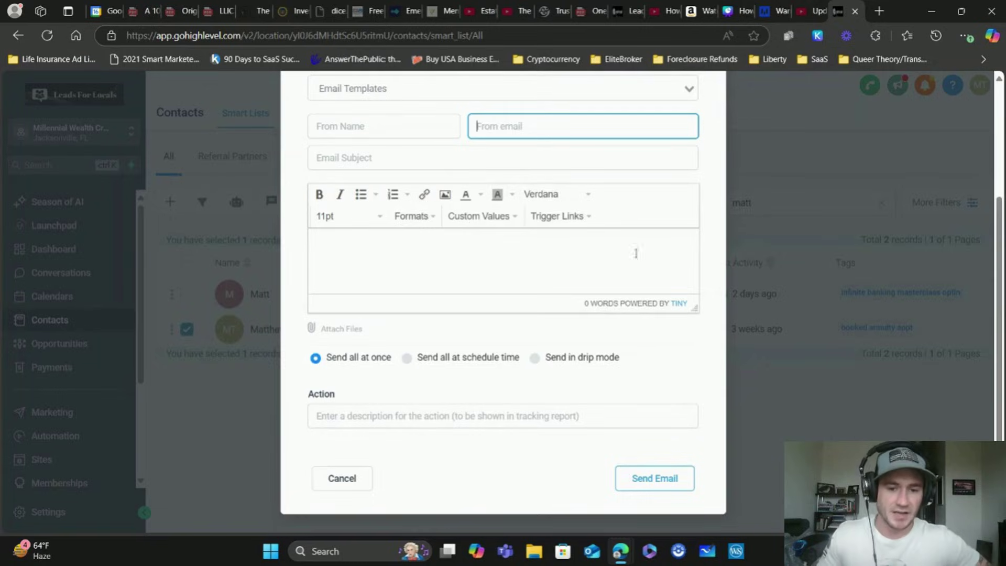
left_click(542, 365)
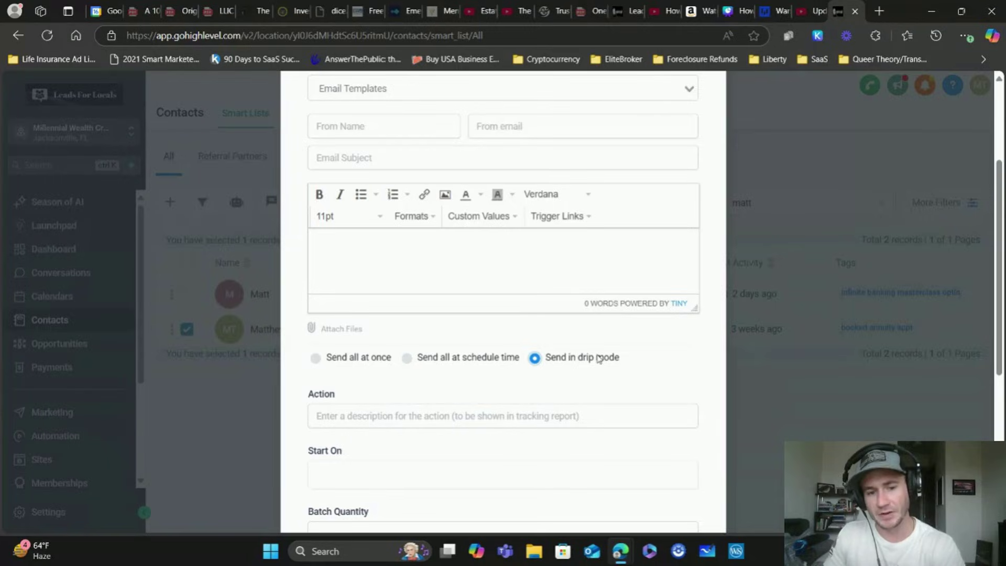
Enter 'test' as the drip Action and set Start On to Fri, Dec 13, 2024 3:23 PM
scroll(587, 367, "down", 4)
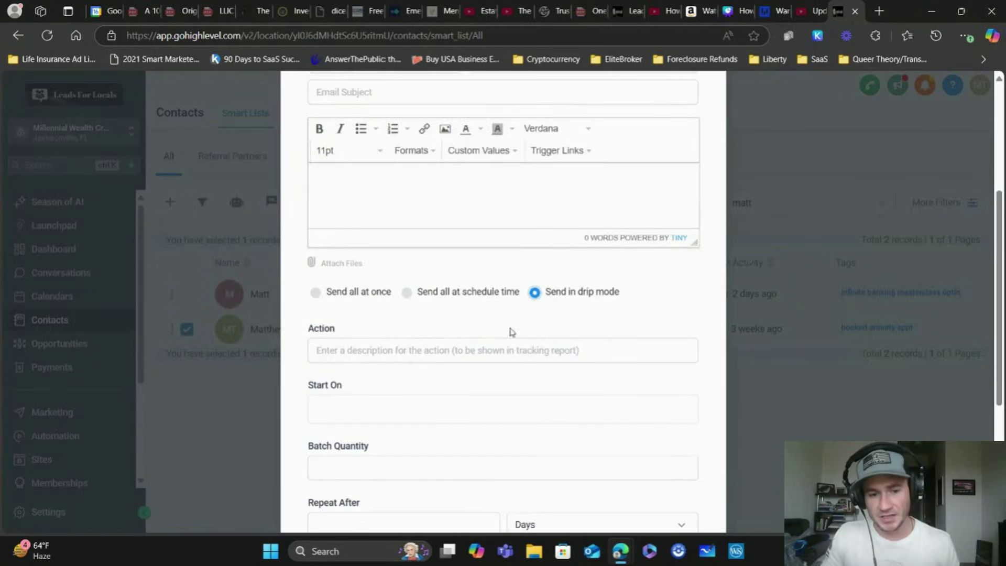
left_click(351, 218)
type("test")
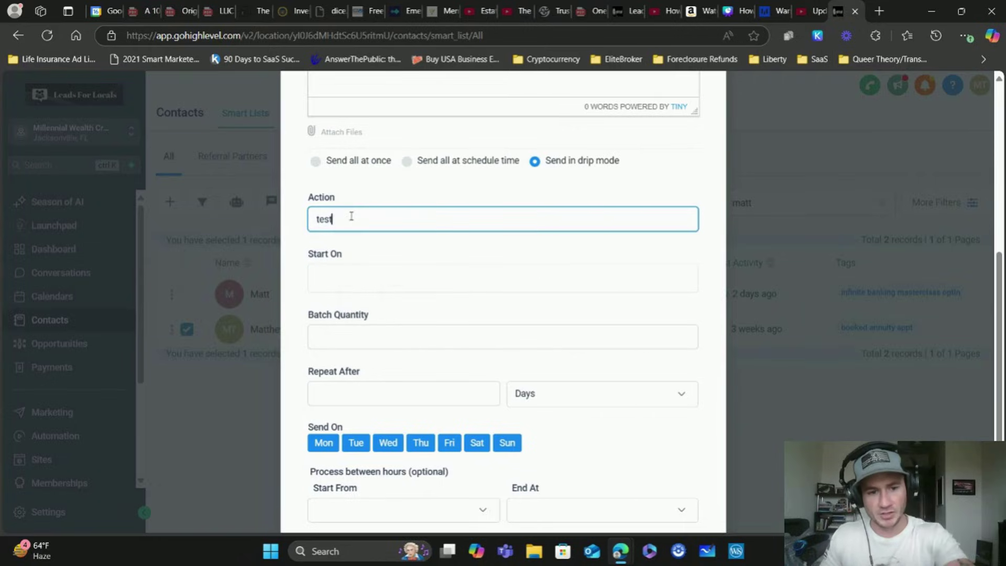
left_click(394, 279)
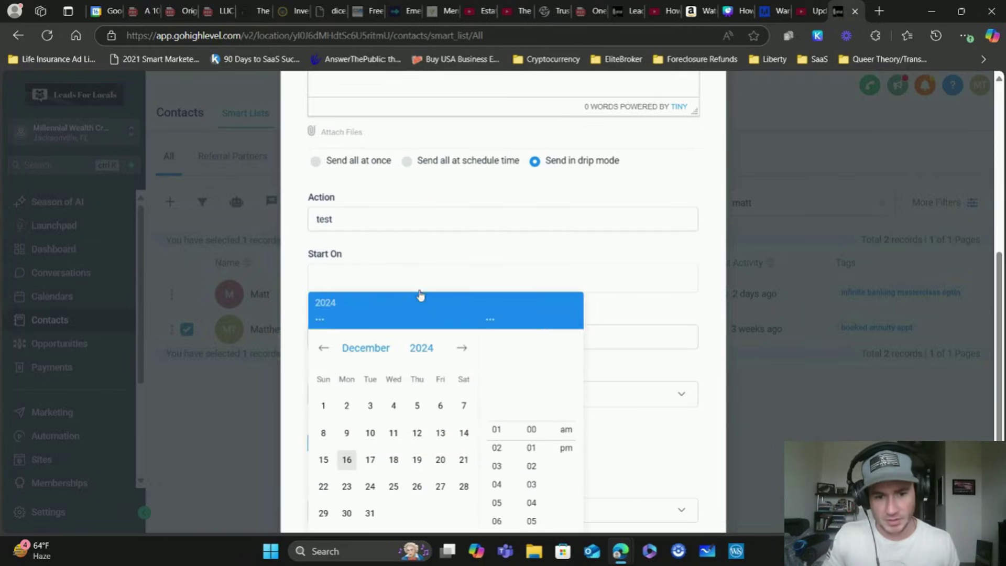
left_click(440, 433)
left_click(497, 411)
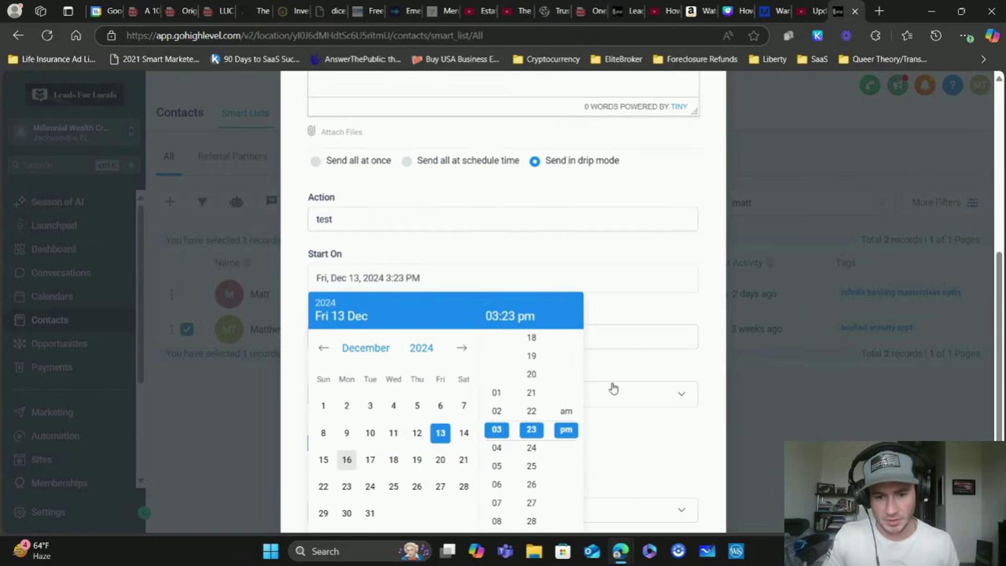
scroll(611, 386, "down", 2)
left_click(576, 431)
Set Batch Quantity to 50, repeating every 1 Hours
left_click(396, 223)
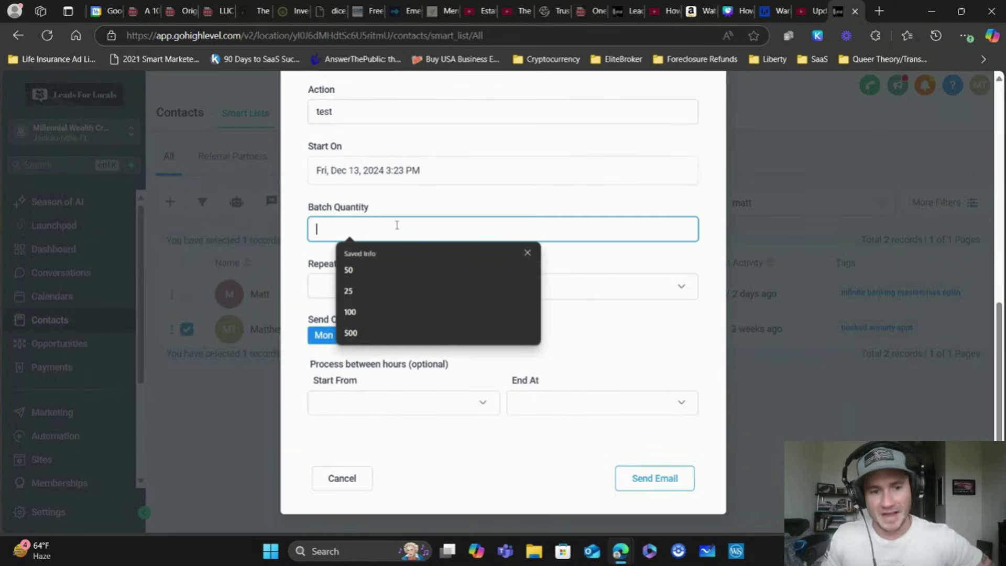
type("50")
left_click(433, 203)
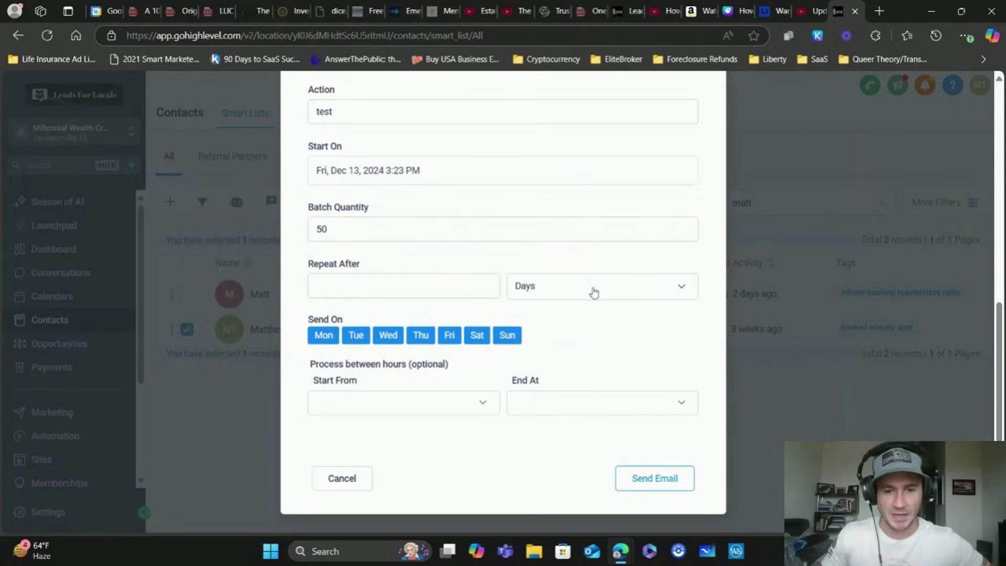
left_click(592, 291)
left_click(534, 339)
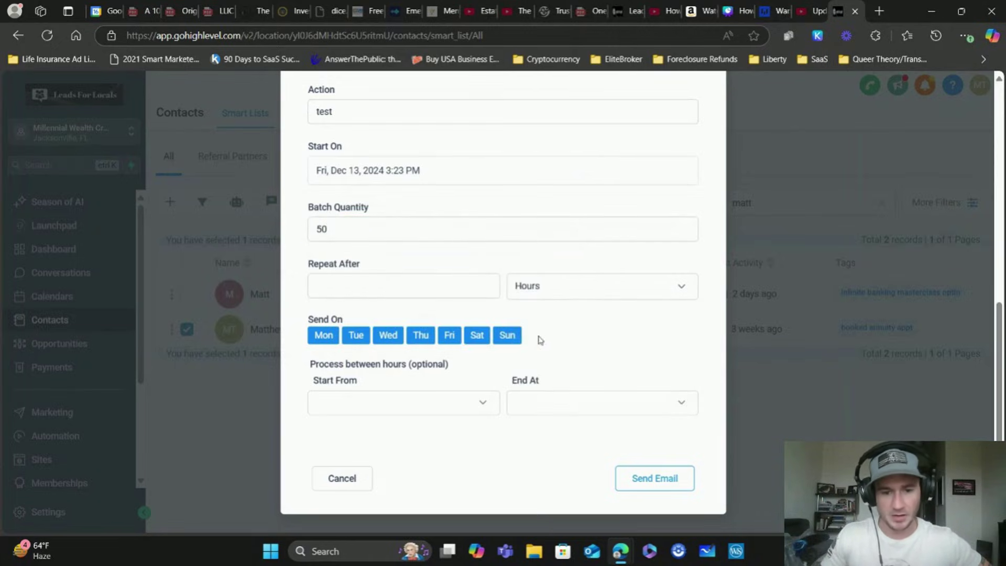
left_click(353, 279)
type("1")
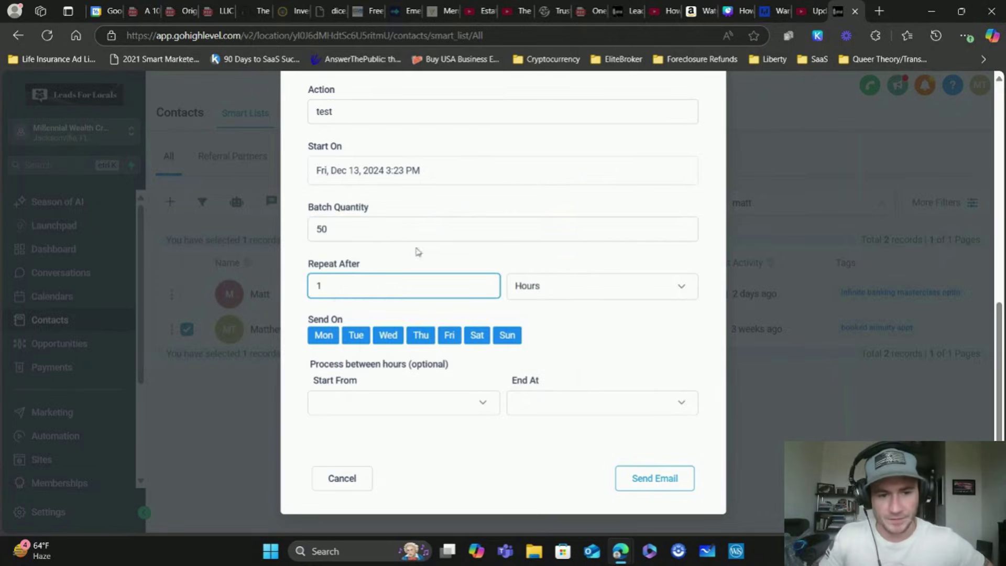
left_click(589, 193)
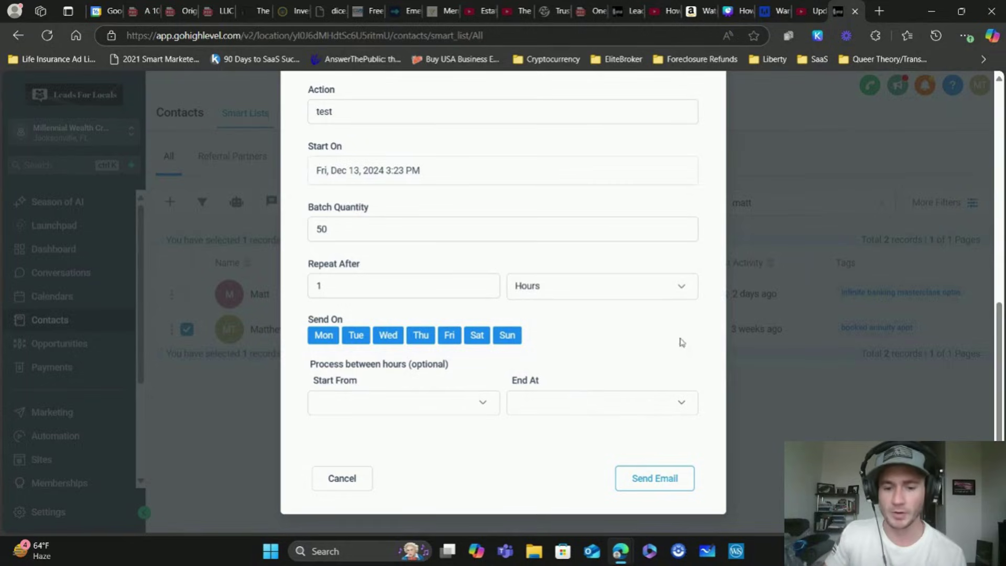
scroll(650, 233, "up", 1)
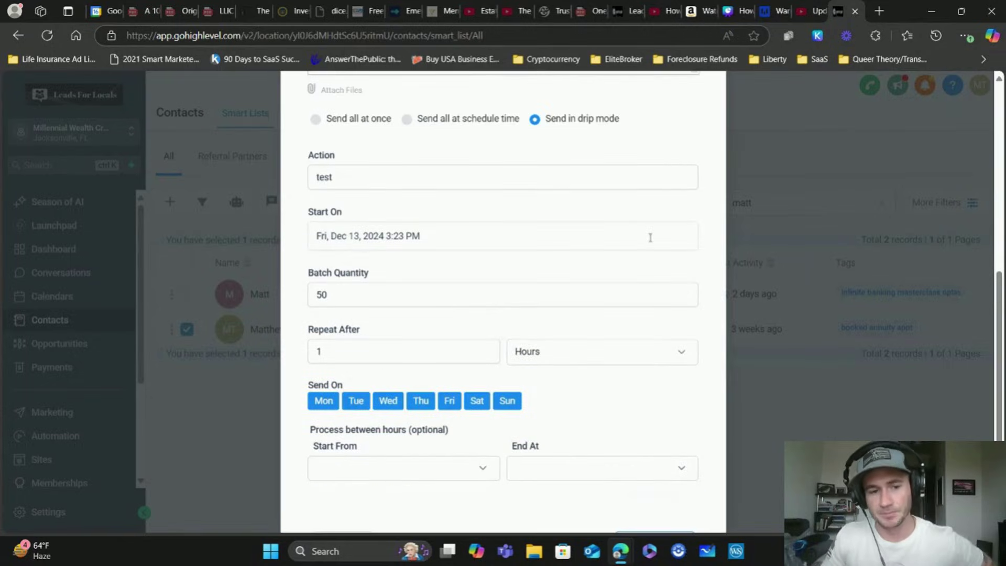
left_click(734, 11)
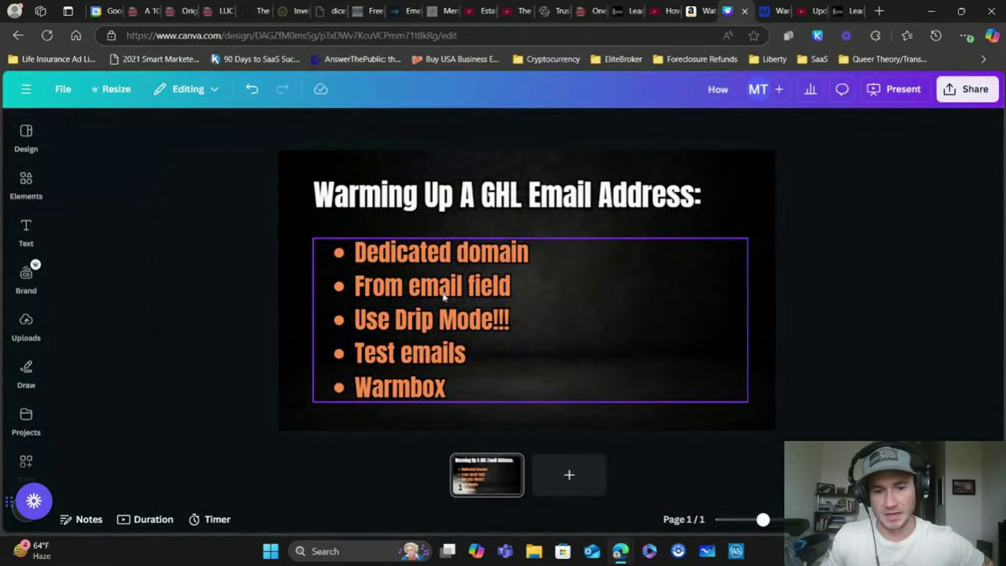
Deselect the Canva bullet text box and return to GoHighLevel's Email Marketing templates
left_click(440, 322)
left_click(864, 272)
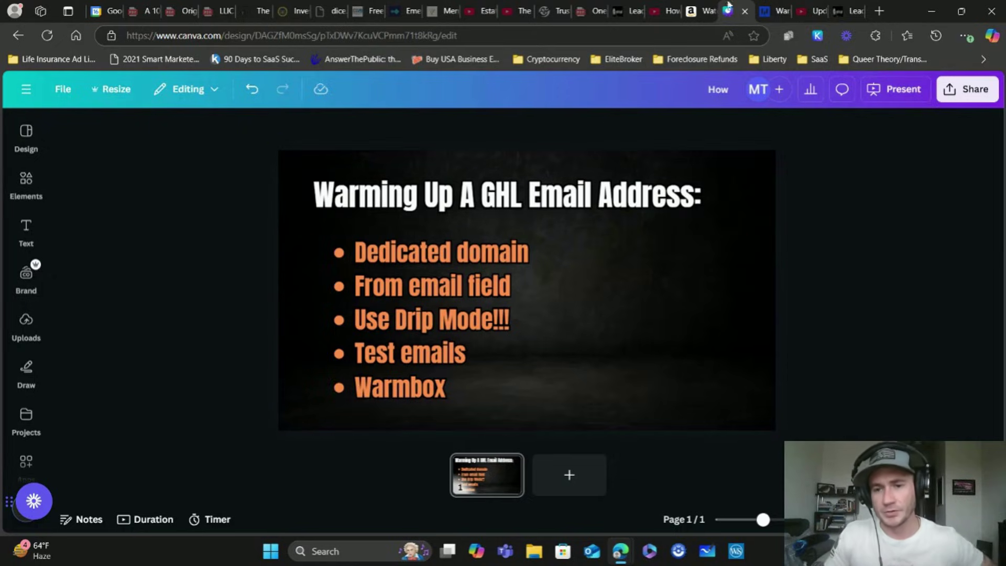
left_click(844, 10)
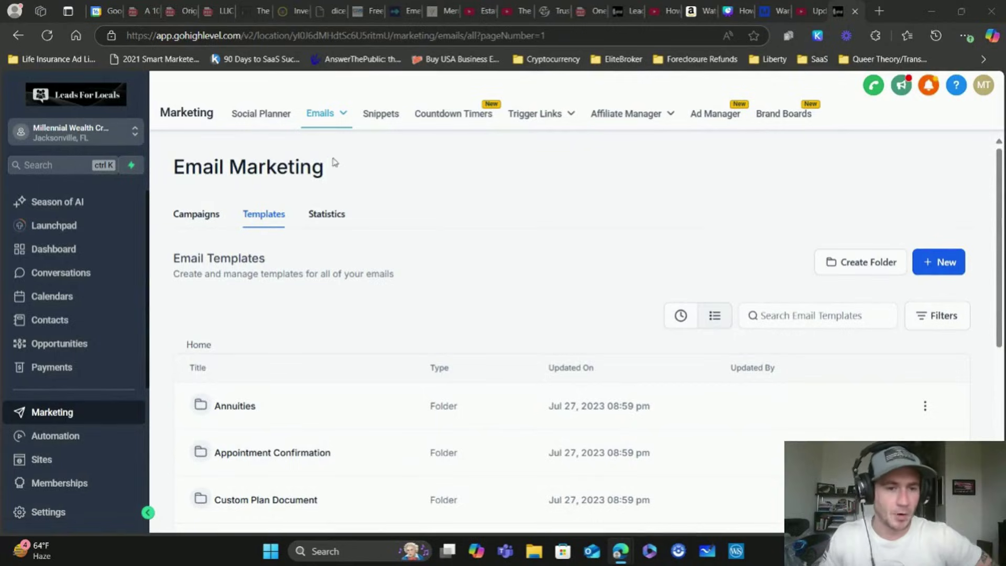
Open the Infinite Banking folder and edit its 'Infinite Banking - MWC Reading List' template
mouse_move(333, 122)
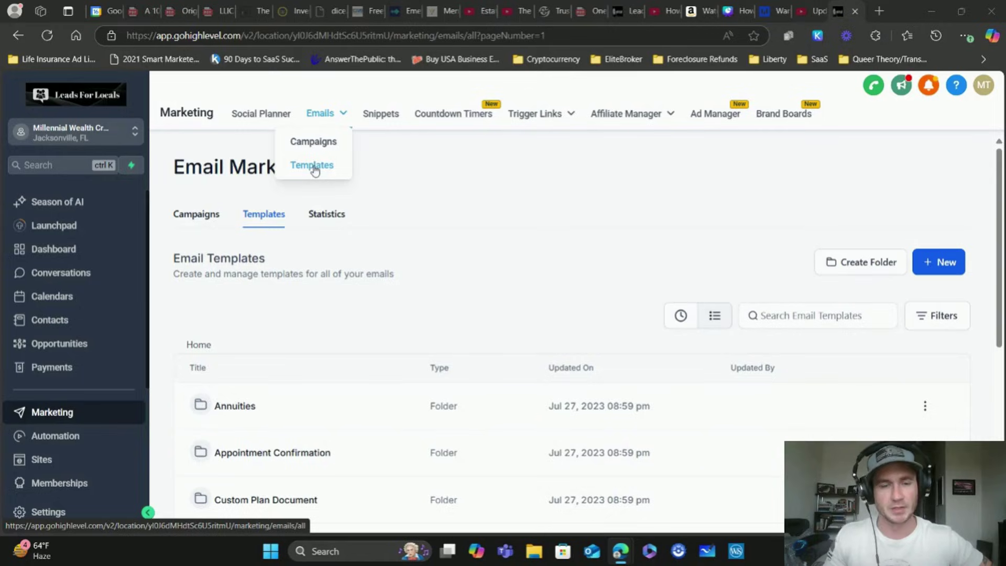
scroll(487, 204, "down", 5)
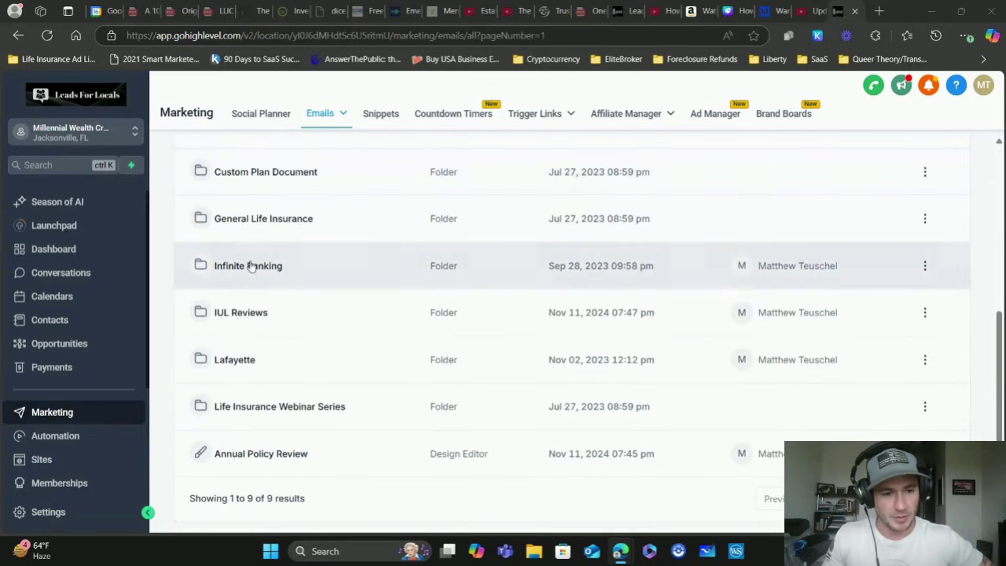
left_click(252, 266)
scroll(487, 226, "up", 4)
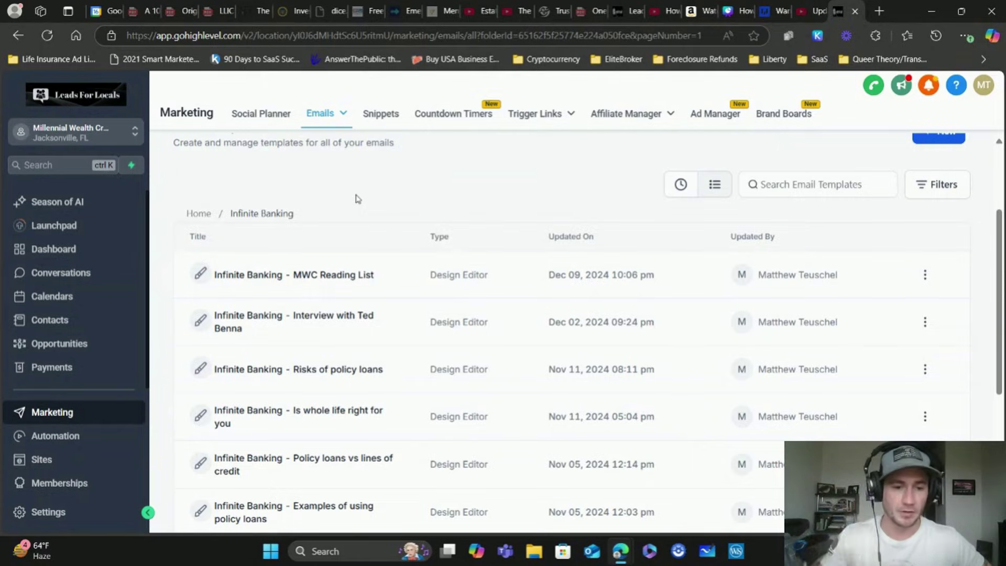
left_click(603, 257)
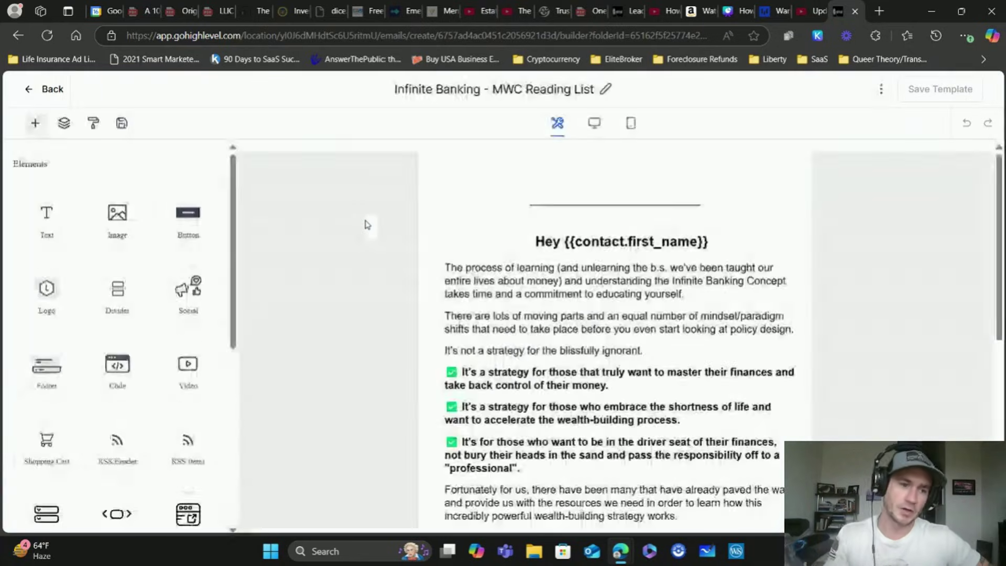
Review the template's Test Email settings, including sender, subject and Preview Text fields
left_click(881, 89)
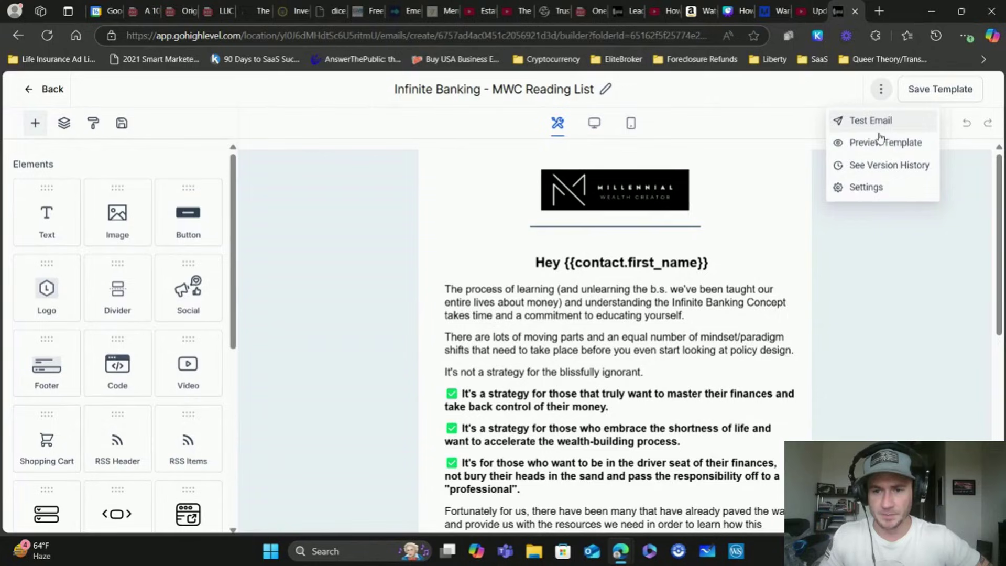
left_click(864, 122)
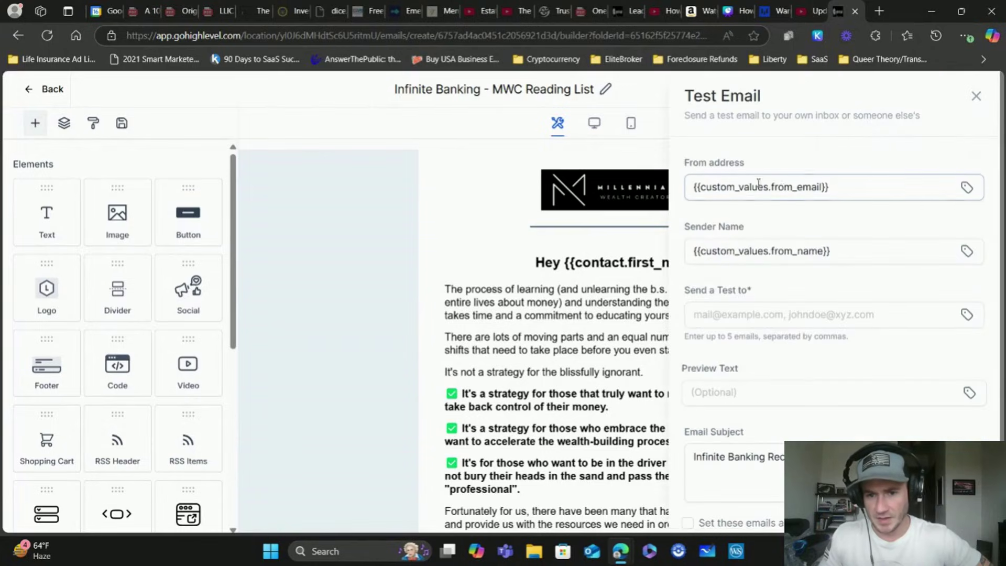
scroll(756, 175, "down", 1)
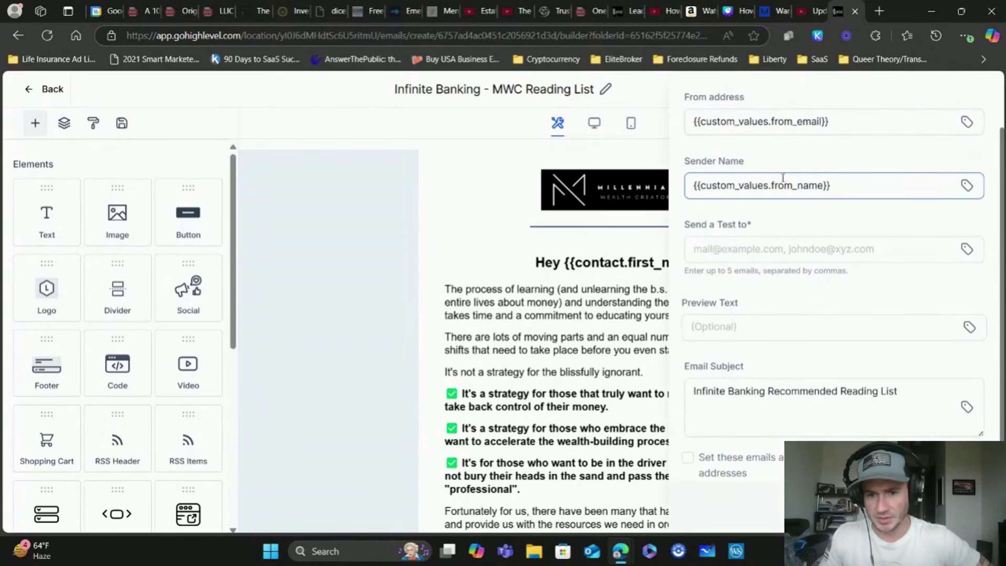
scroll(784, 179, "up", 1)
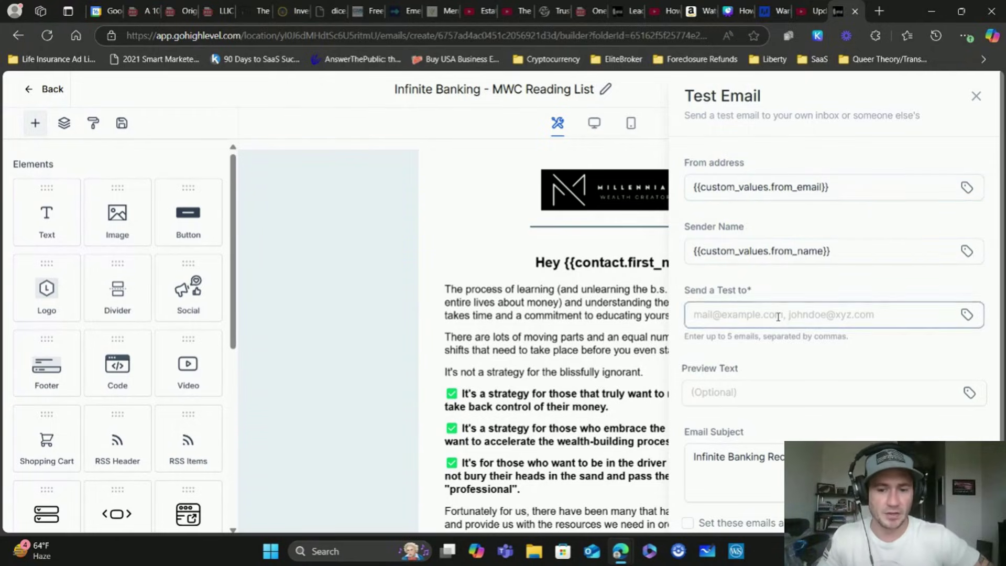
left_click(818, 384)
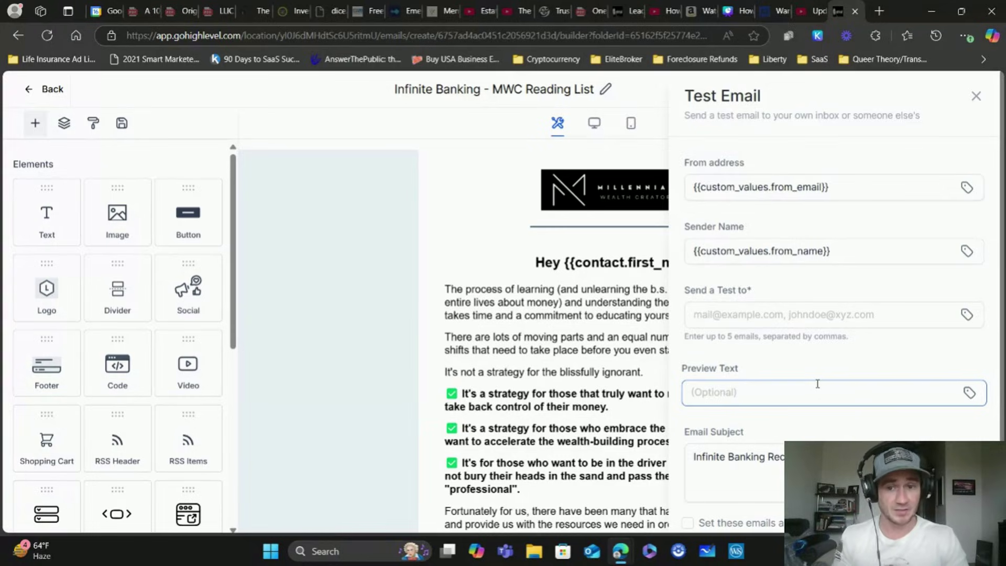
left_click(797, 186)
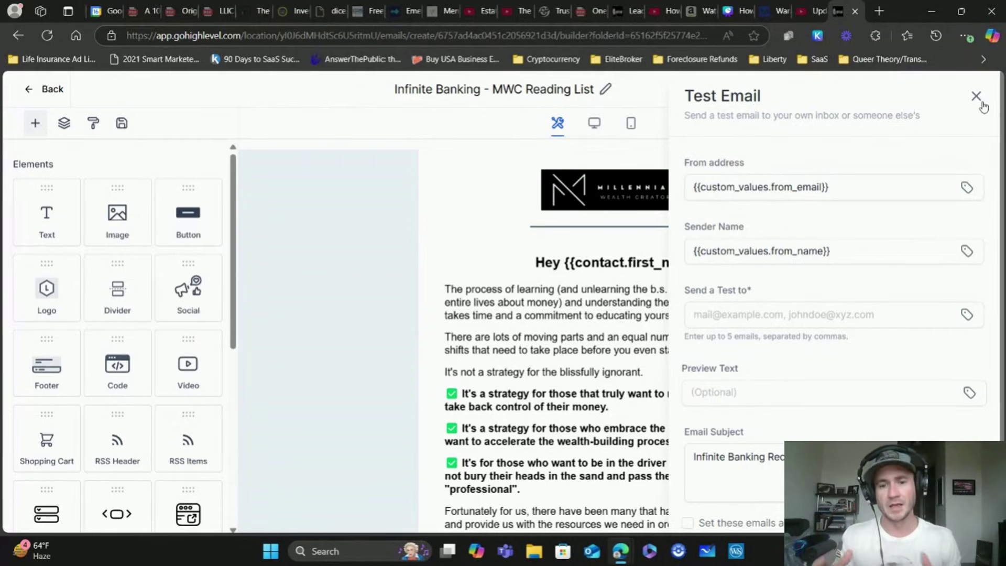
left_click(976, 96)
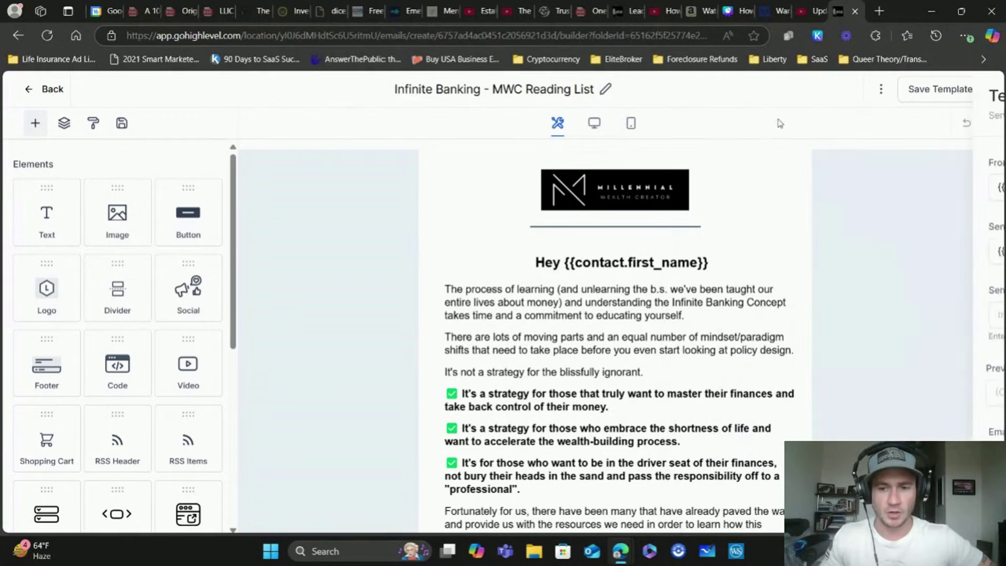
left_click(756, 319)
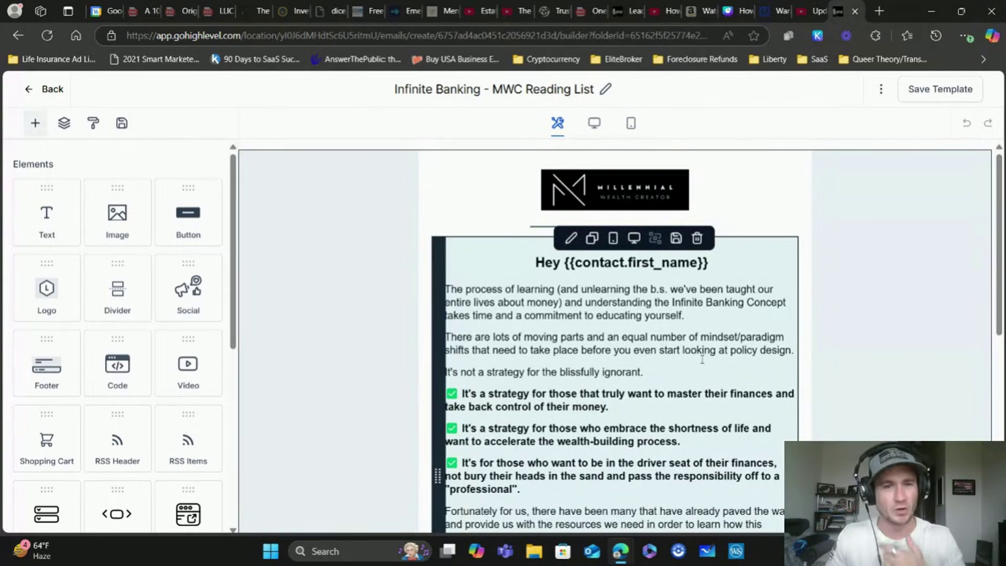
left_click(764, 14)
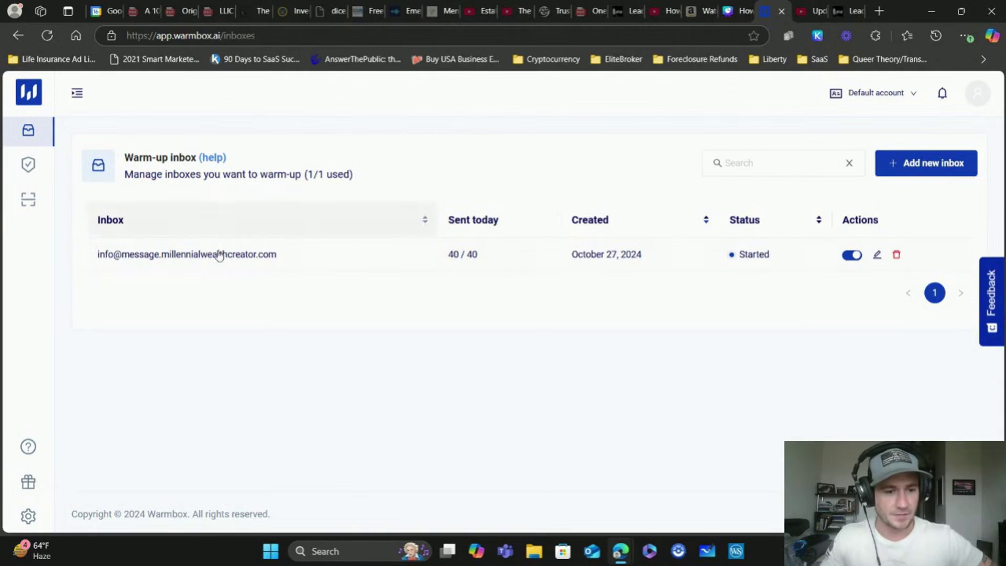
Open the inbox's warm-up dashboard and review its stats (951 sent, 305 replies), chart and Custom Schedule
left_click(218, 255)
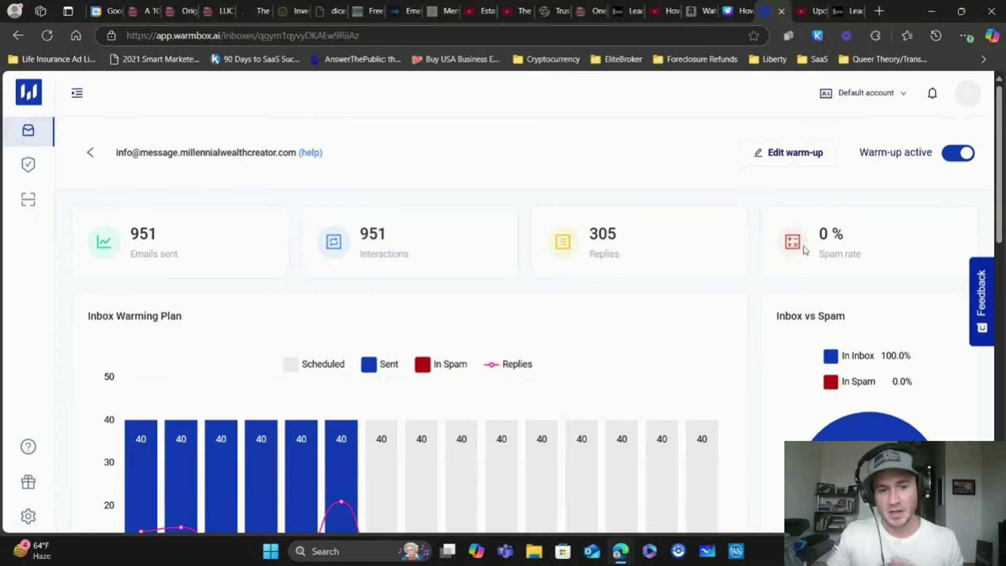
scroll(655, 251, "down", 3)
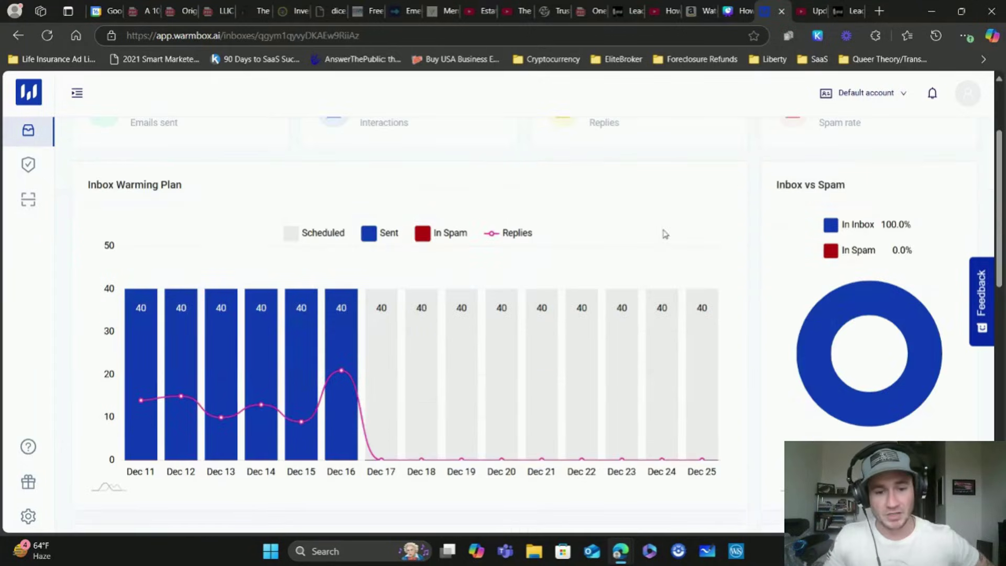
scroll(650, 228, "up", 1)
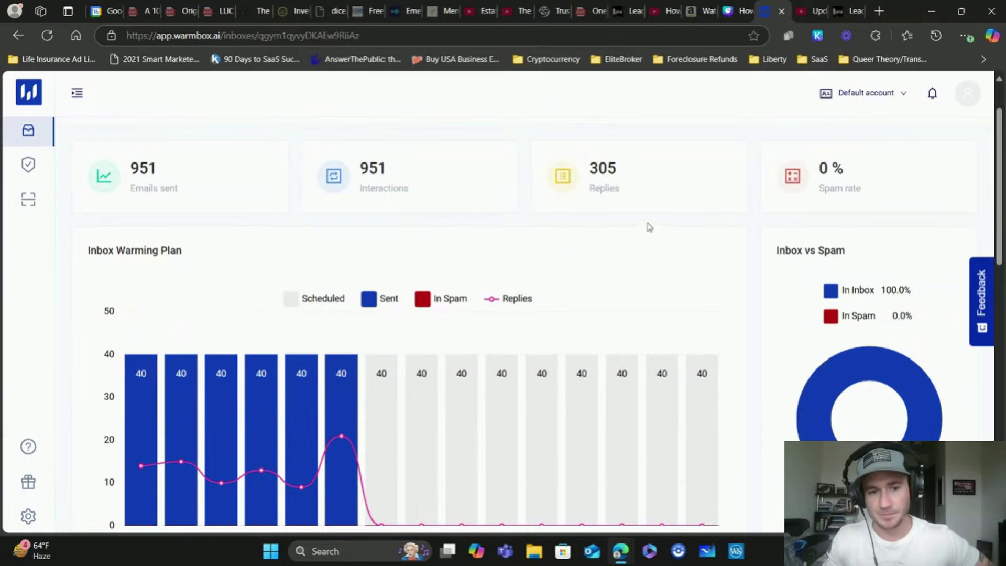
scroll(752, 251, "down", 3)
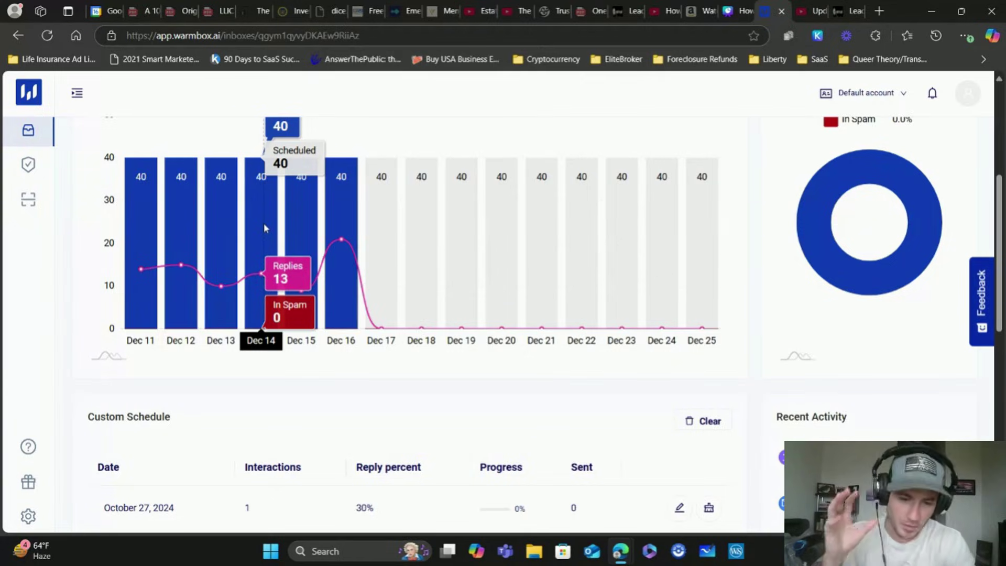
scroll(755, 268, "down", 3)
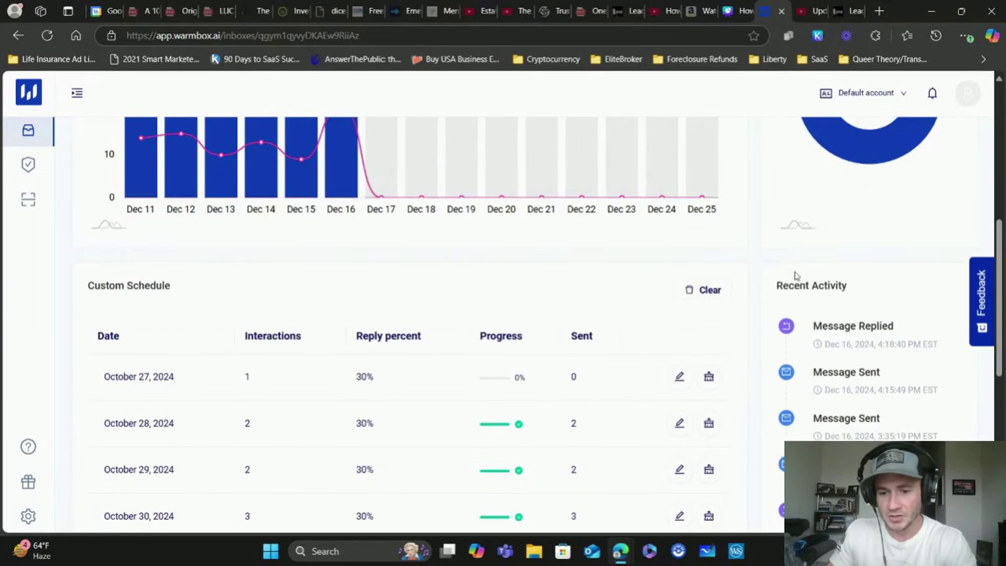
scroll(807, 271, "down", 3)
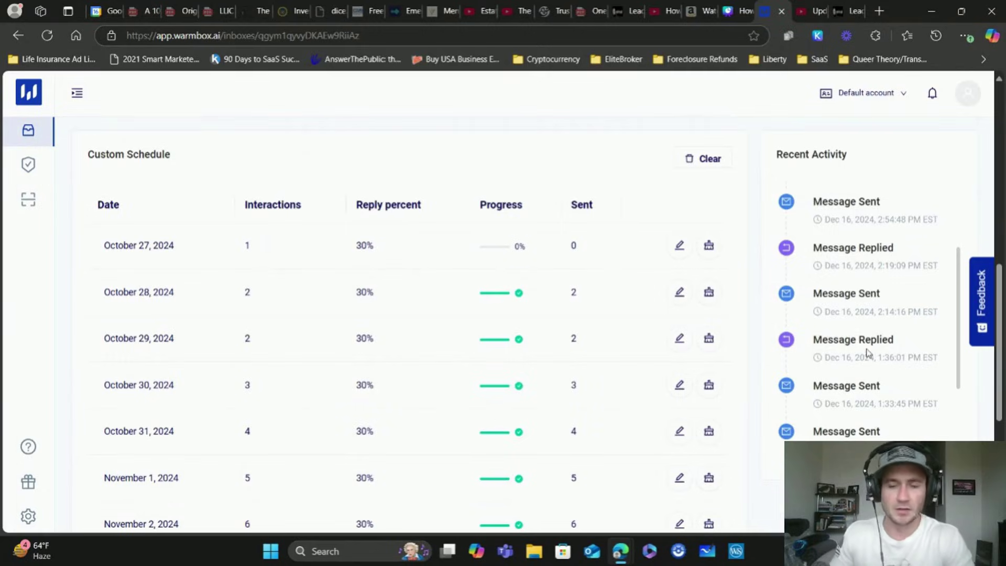
scroll(868, 350, "up", 4)
scroll(742, 289, "up", 5)
scroll(631, 204, "up", 1)
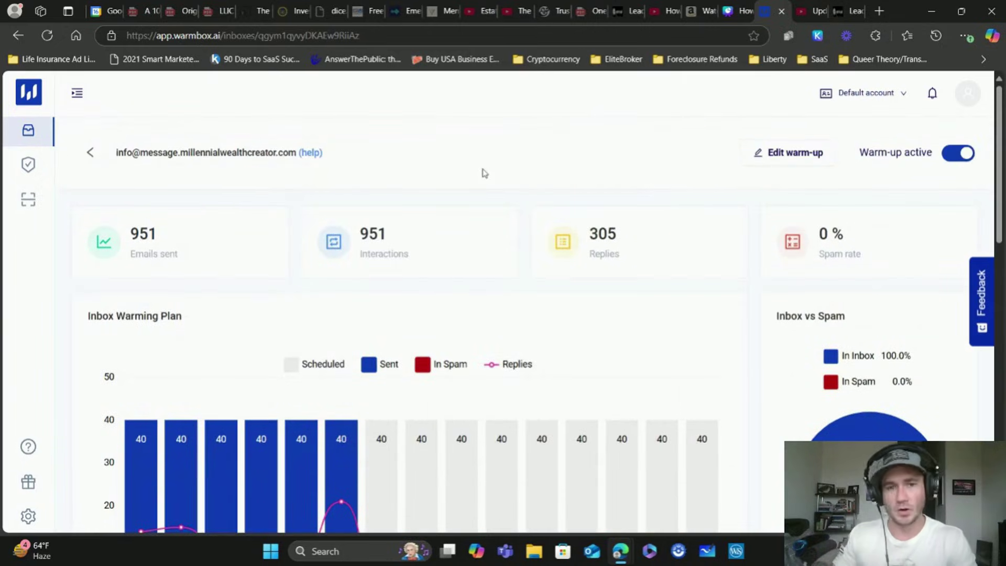
Start a new test on the Email Blacklists & DNS Checker page and read its sending instructions
left_click(31, 171)
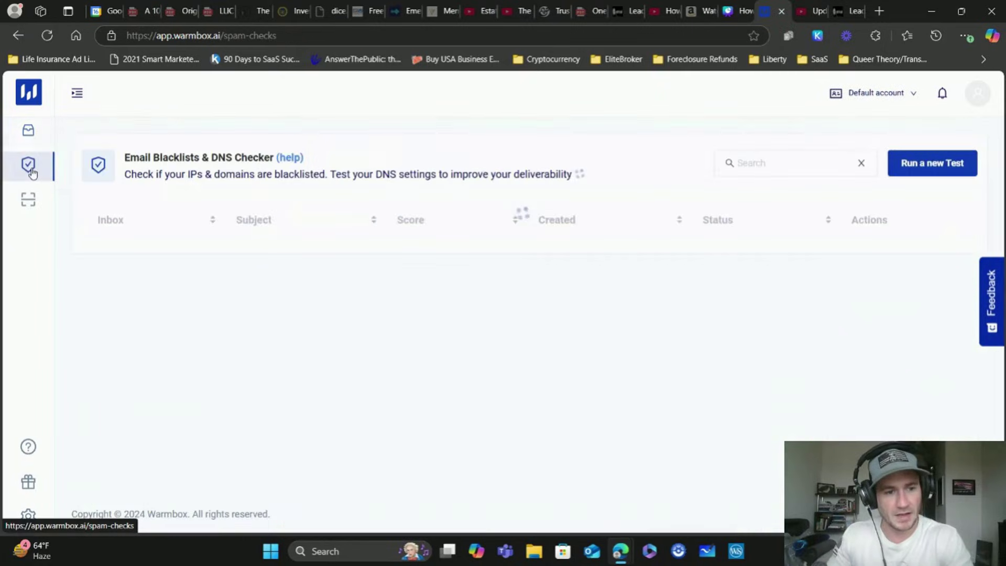
left_click(931, 168)
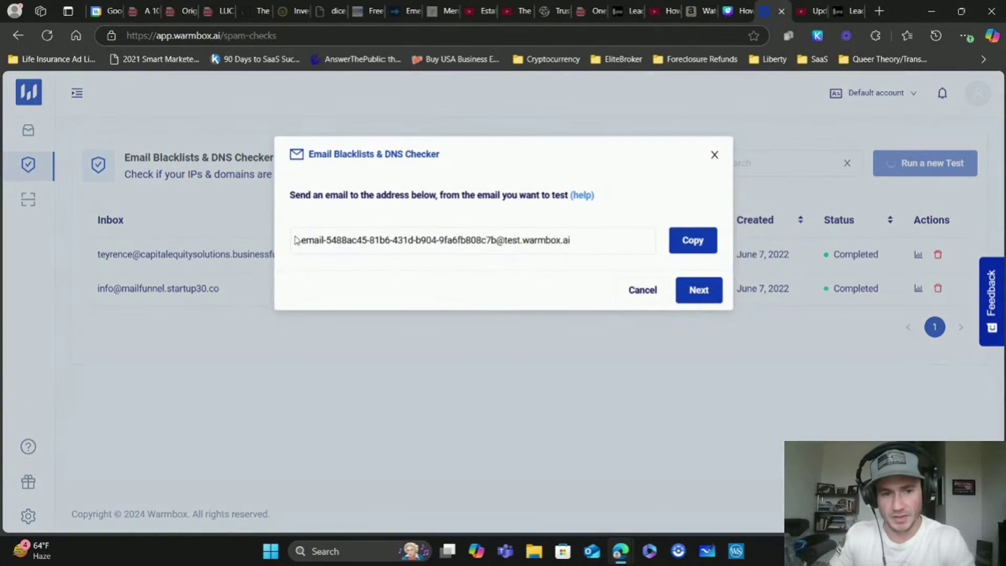
left_click_drag(289, 194, 565, 196)
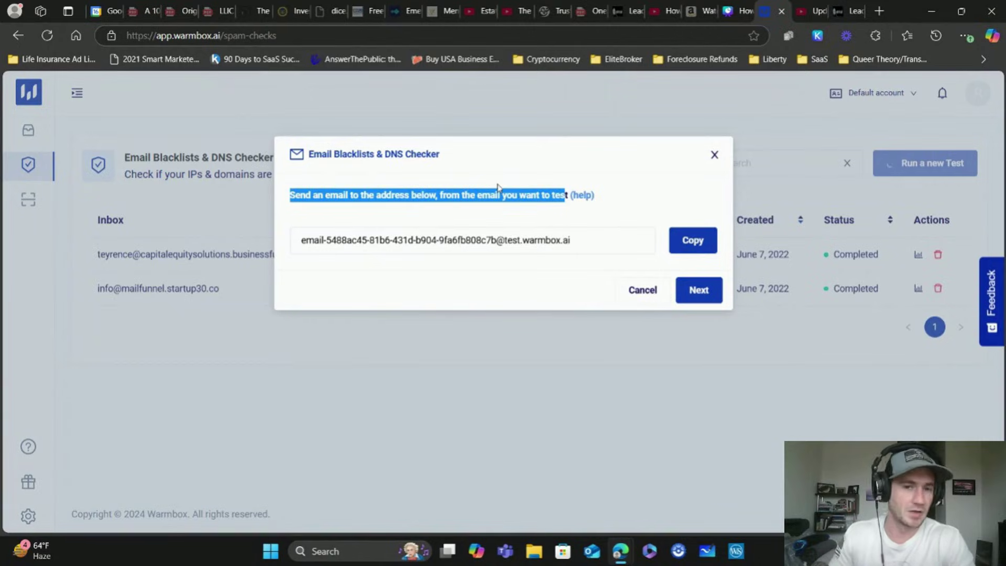
left_click(714, 155)
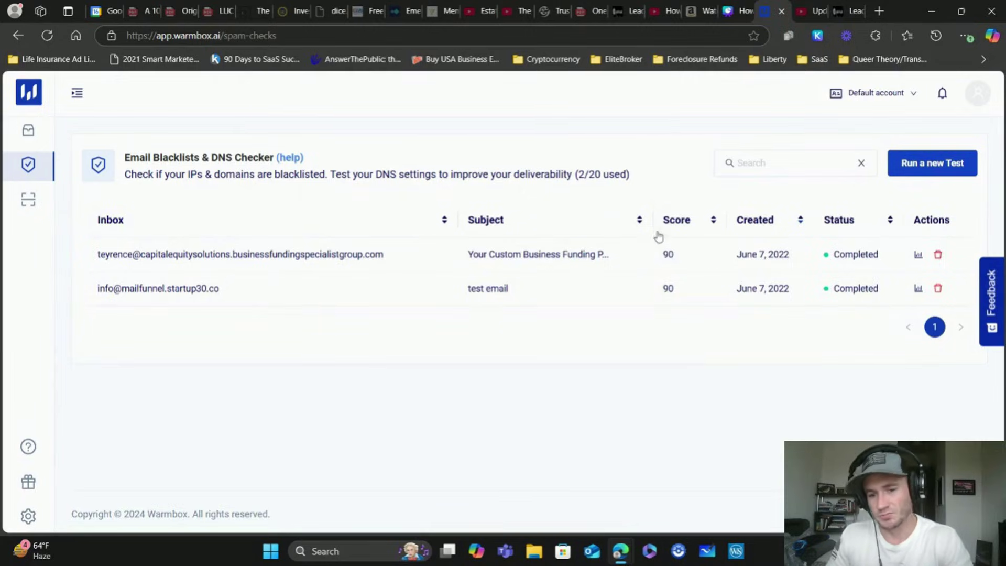
Browse the coming-soon Inbox Spam Checker page, then go back to the Warm-up inbox list
left_click(48, 201)
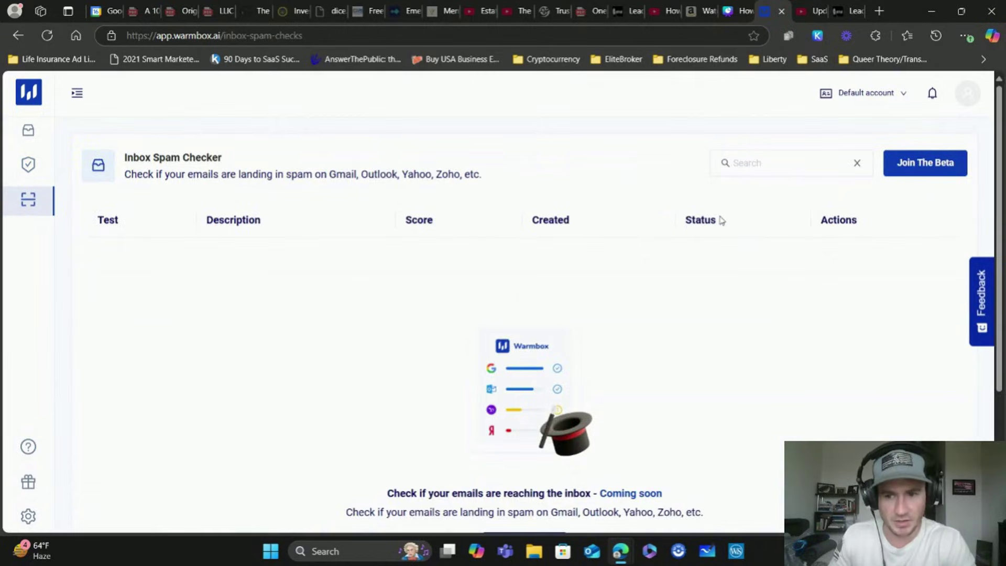
scroll(703, 223, "down", 3)
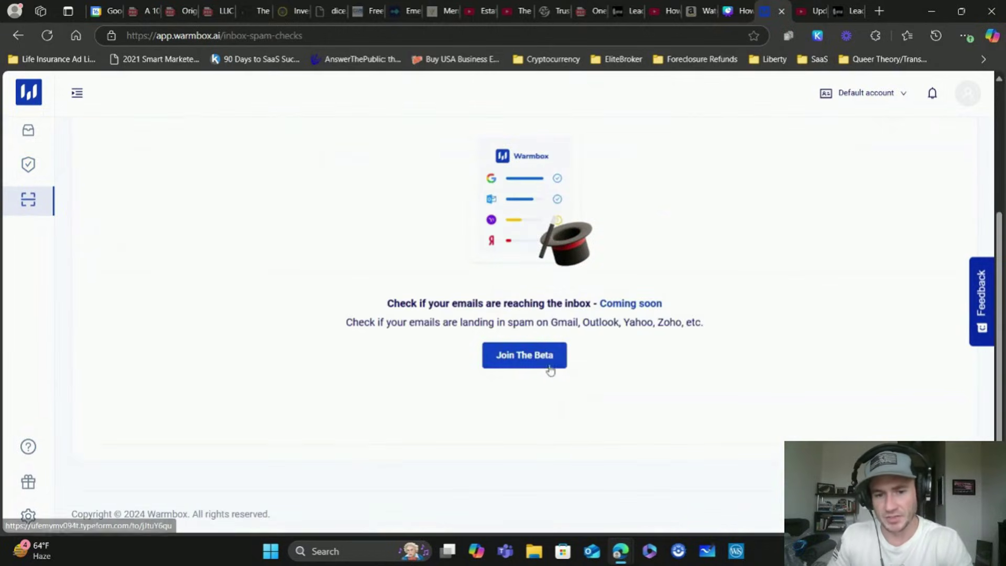
left_click_drag(661, 307, 808, 317)
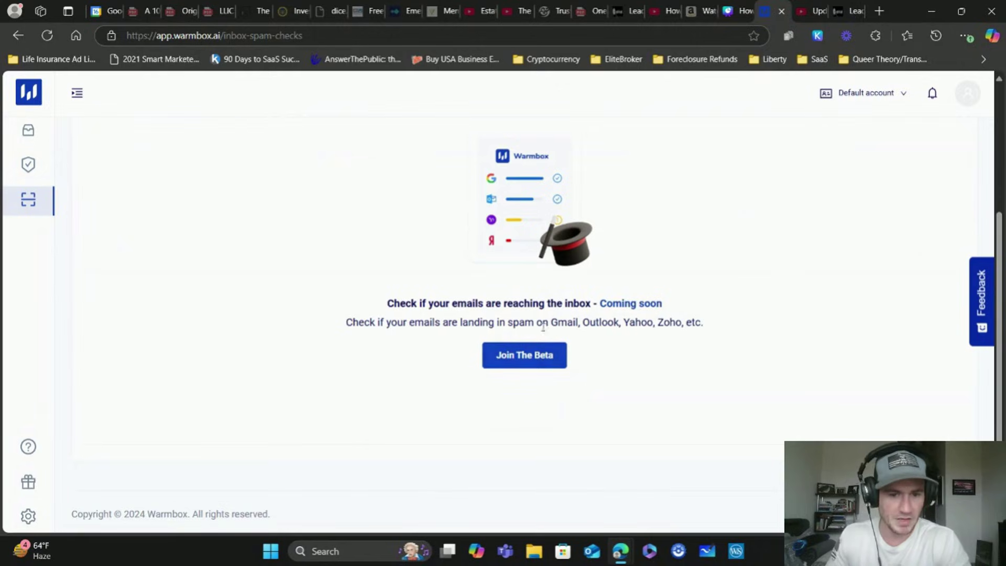
scroll(540, 277, "up", 3)
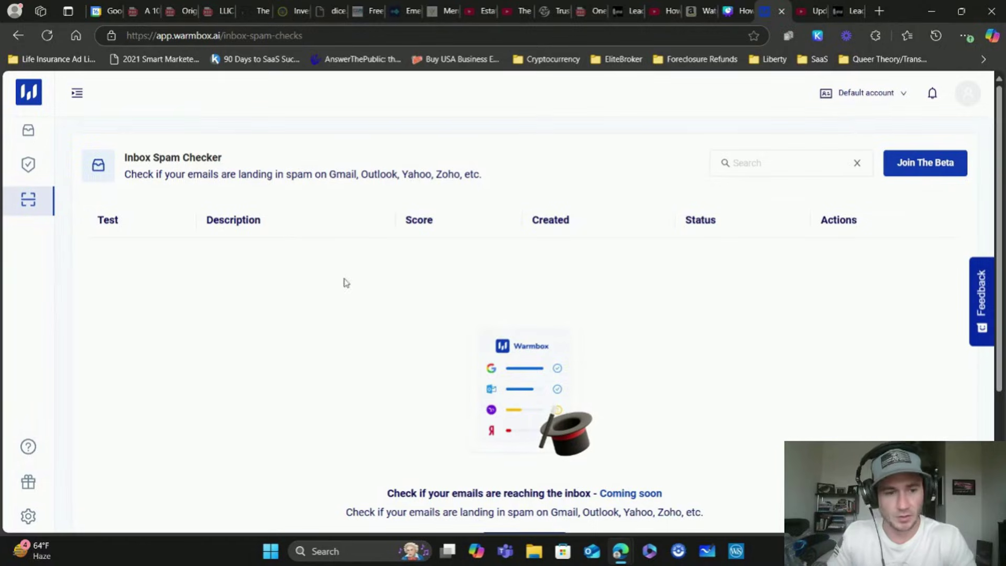
left_click(33, 131)
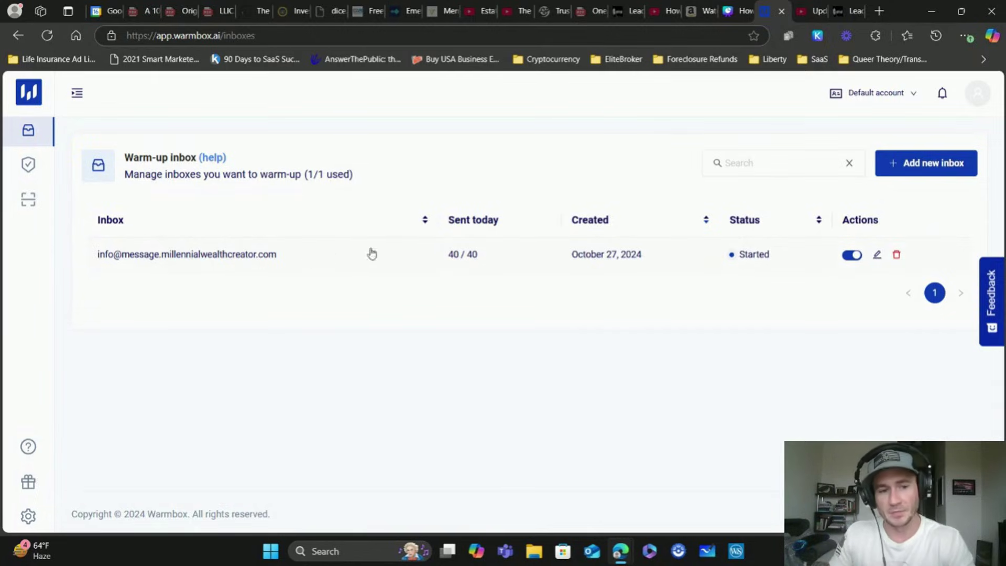
left_click(812, 11)
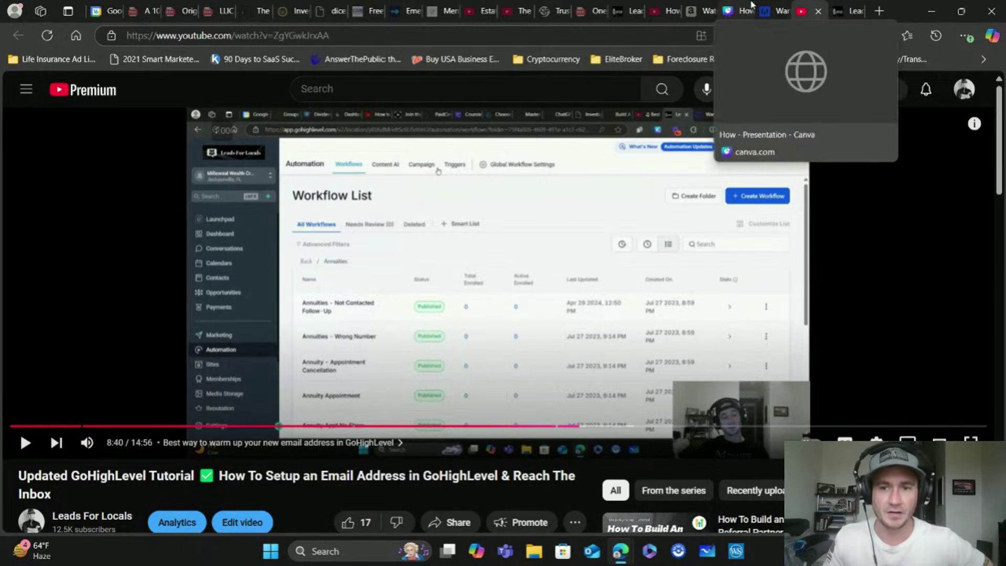
left_click(771, 6)
left_click(929, 166)
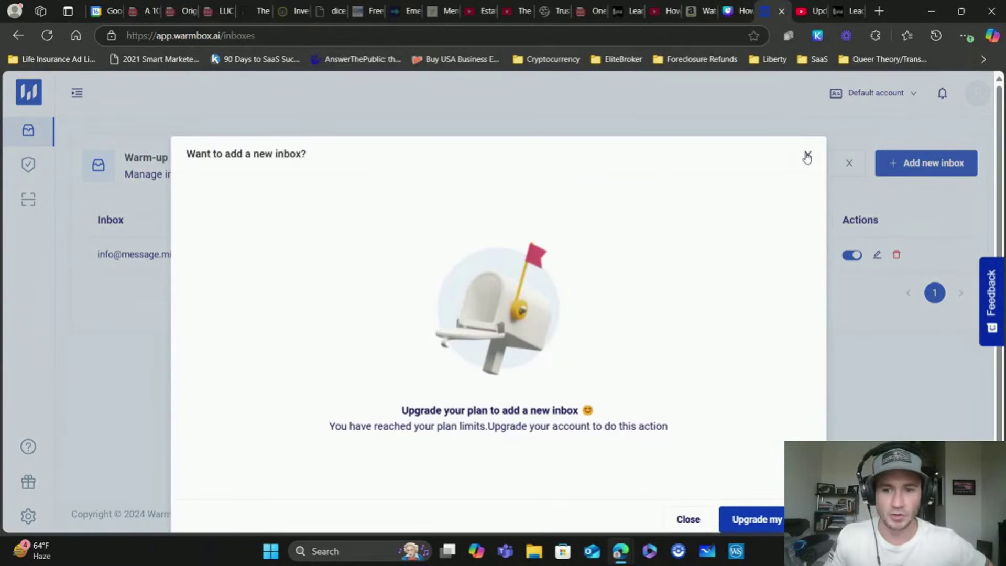
left_click(807, 156)
left_click(810, 11)
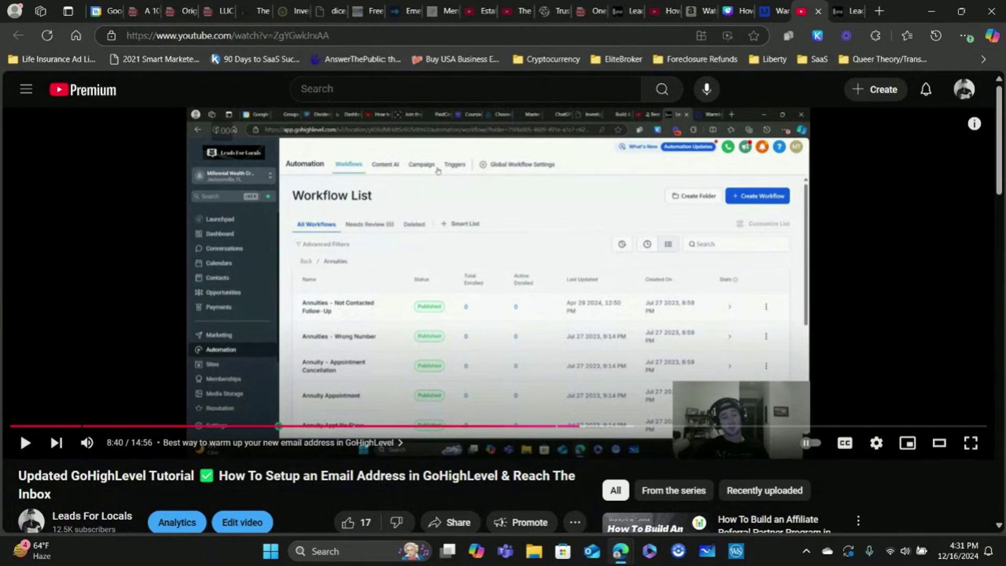
Play the tutorial full screen from about 9:38, where Warmbox's empty inbox list (0/1 used) appears
left_click(971, 443)
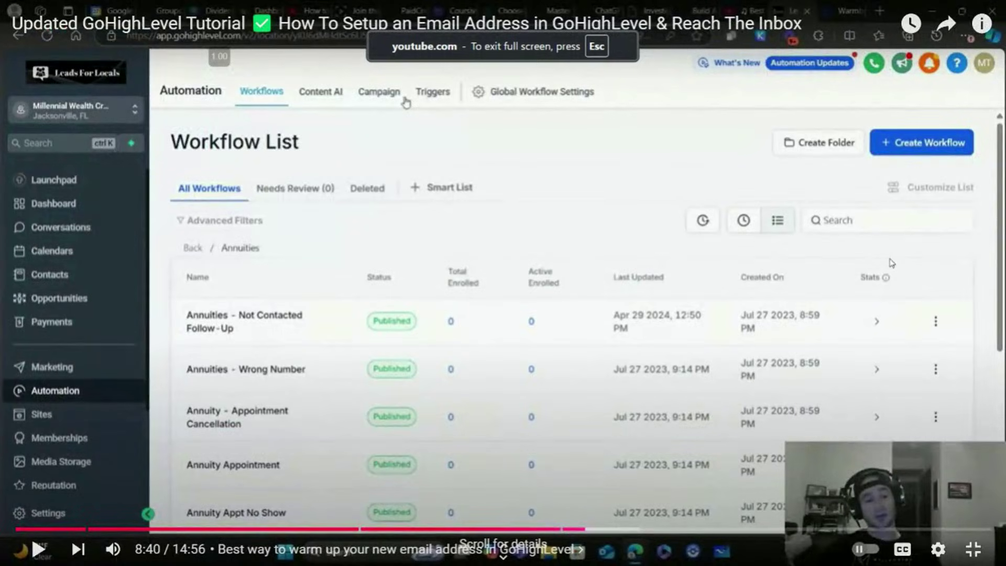
key("space")
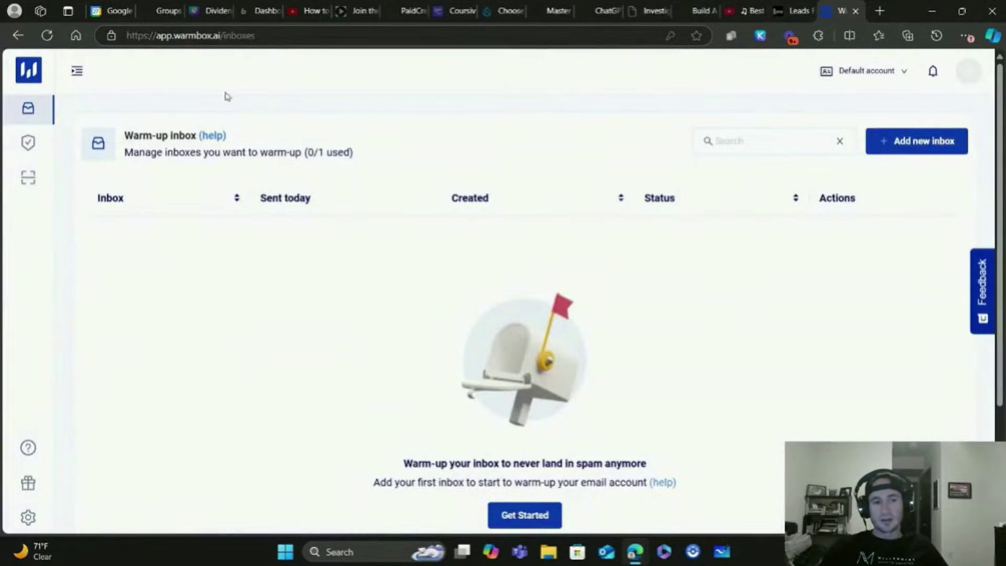
mouse_move(634, 517)
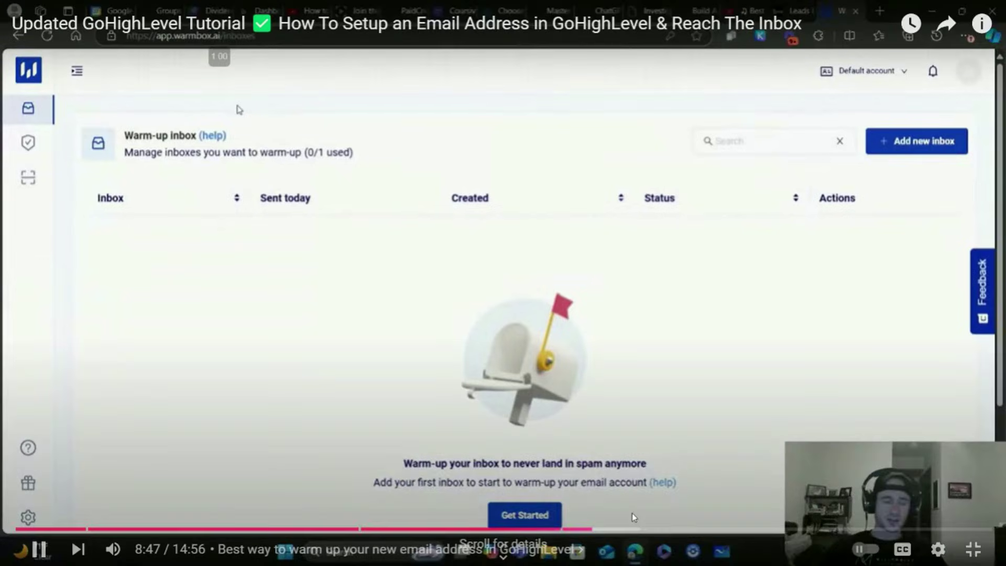
left_click(663, 530)
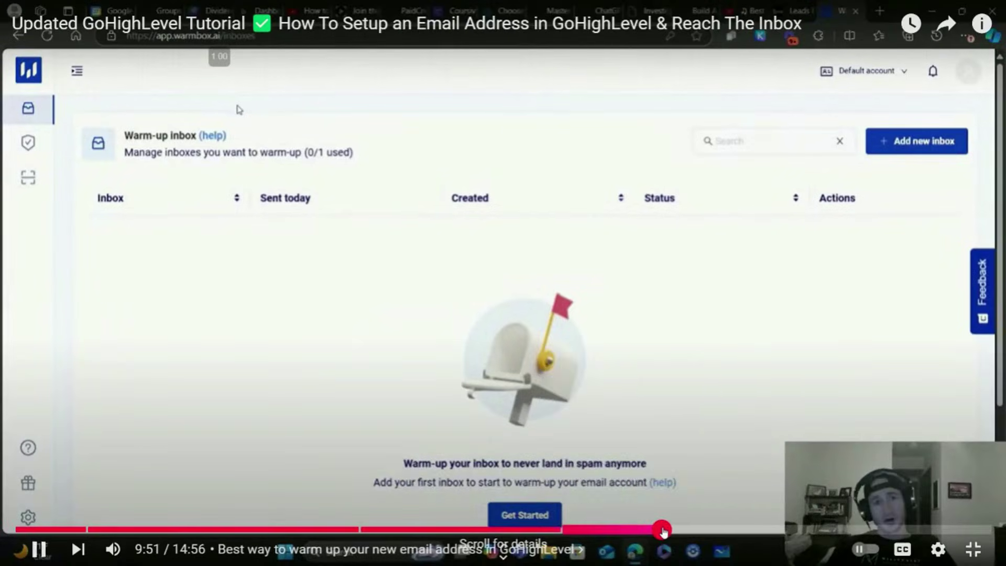
left_click_drag(663, 530, 648, 531)
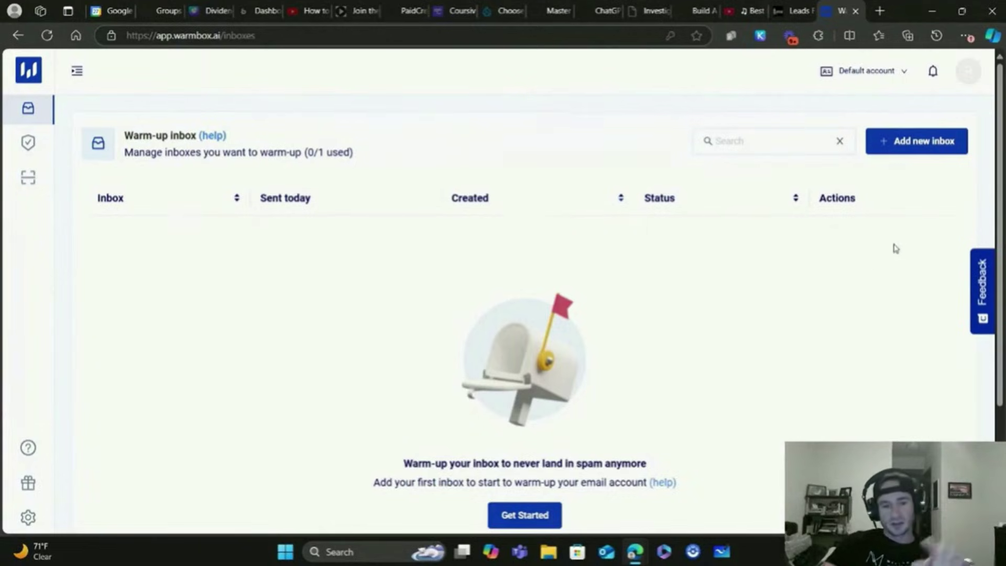
Follow the tutorial through Settings > Email Services > Dedicated Domain > SMTP Settings, showing one SMTP user
left_click(790, 8)
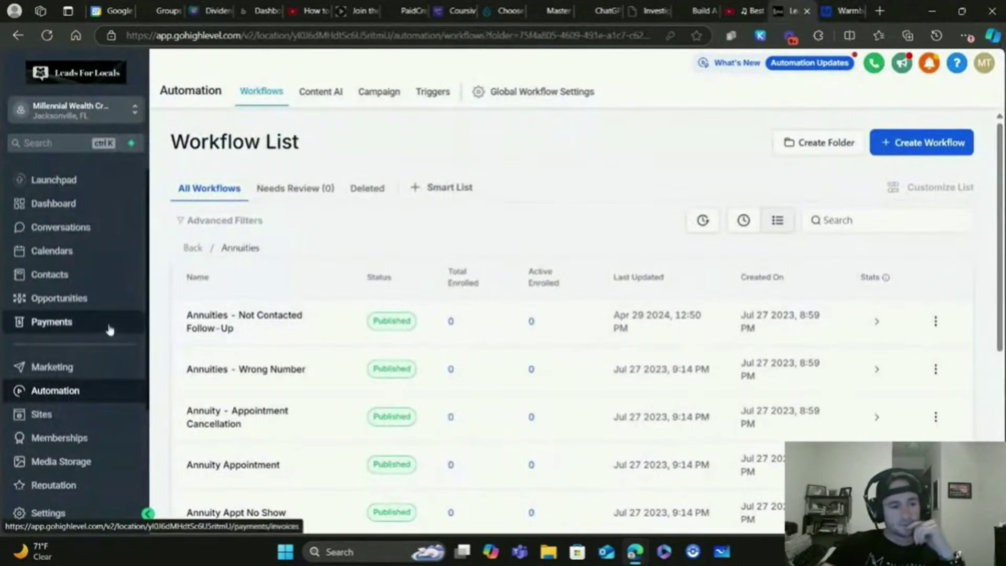
left_click(57, 516)
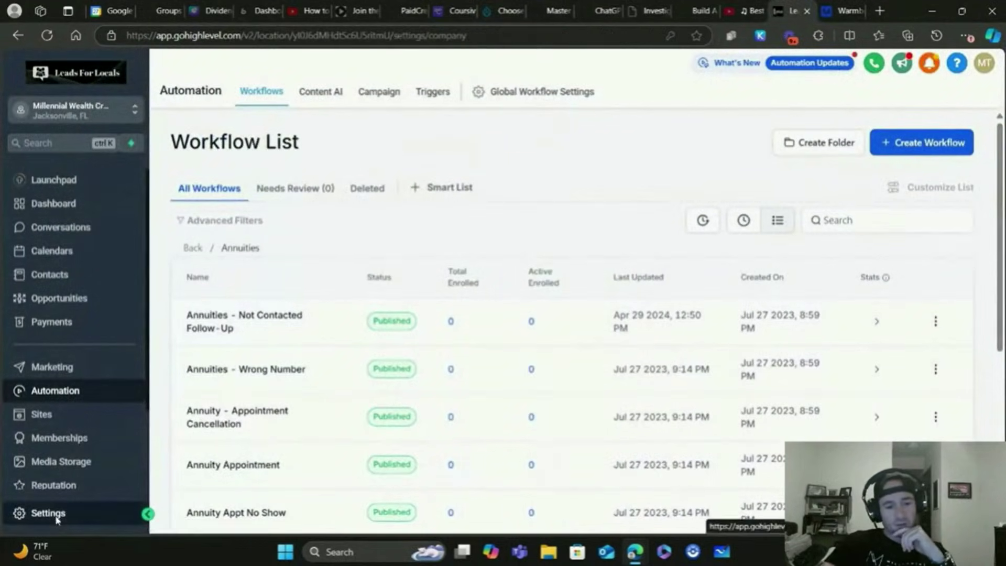
left_click(64, 499)
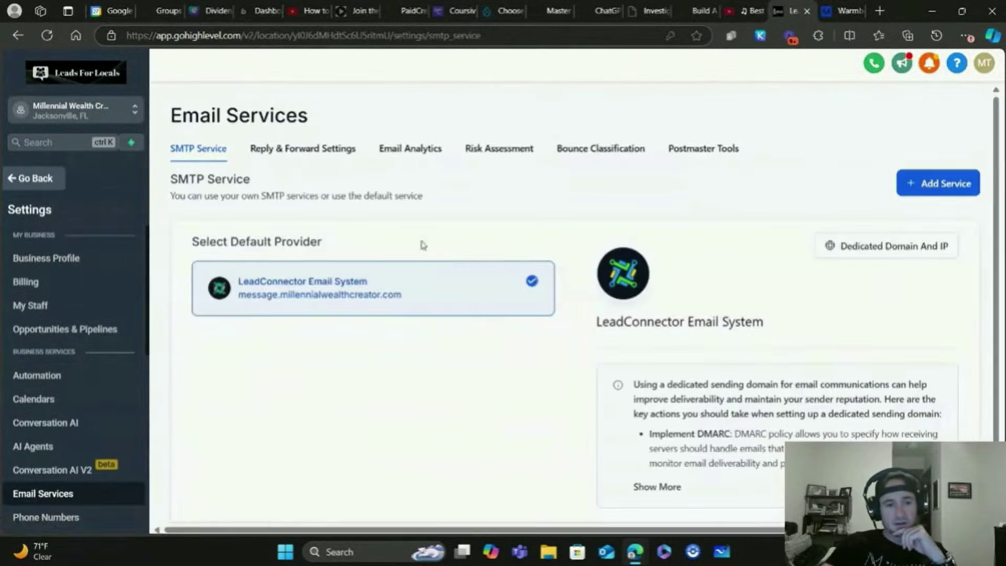
left_click(880, 253)
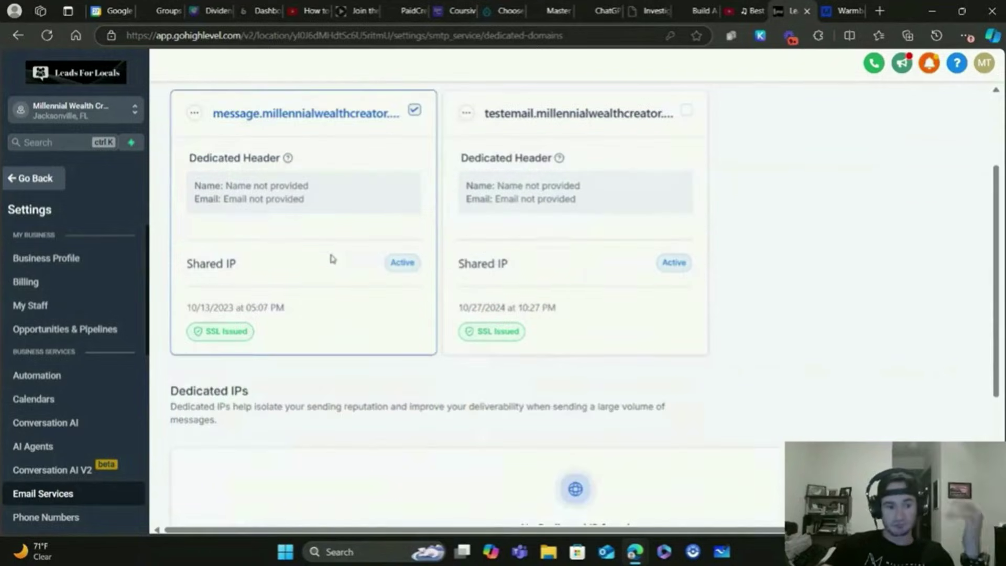
scroll(331, 257, "down", 2)
scroll(346, 237, "up", 2)
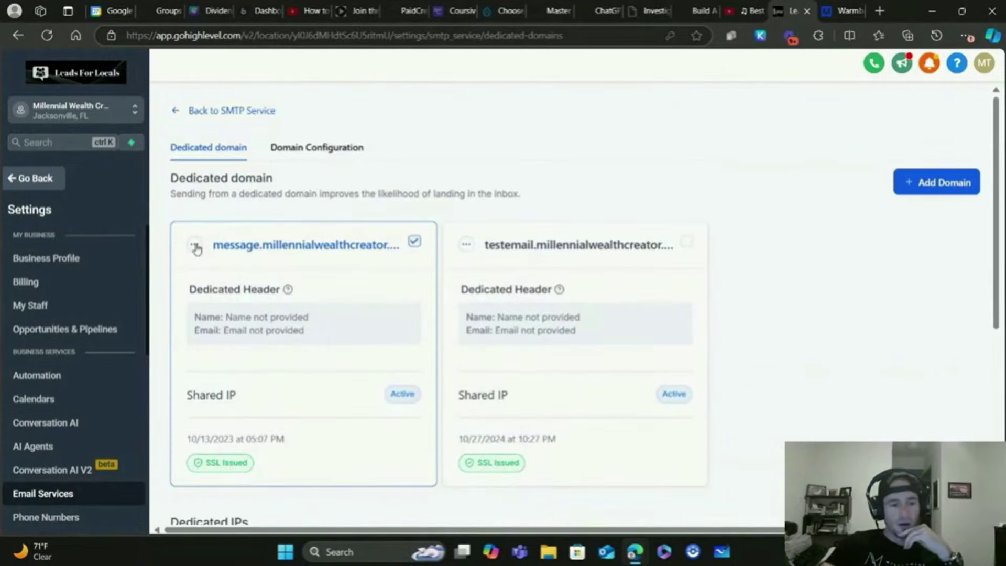
left_click(194, 244)
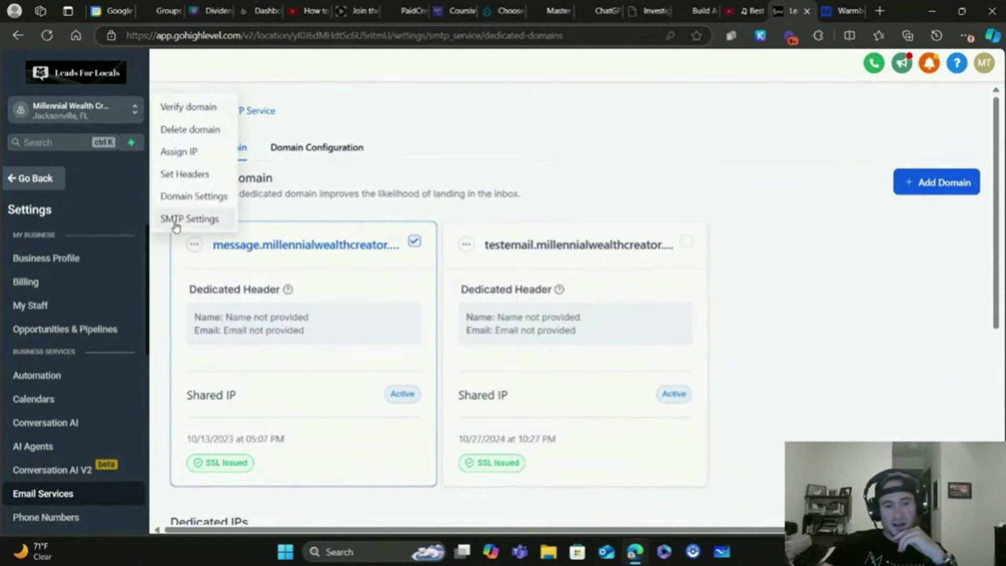
left_click(183, 225)
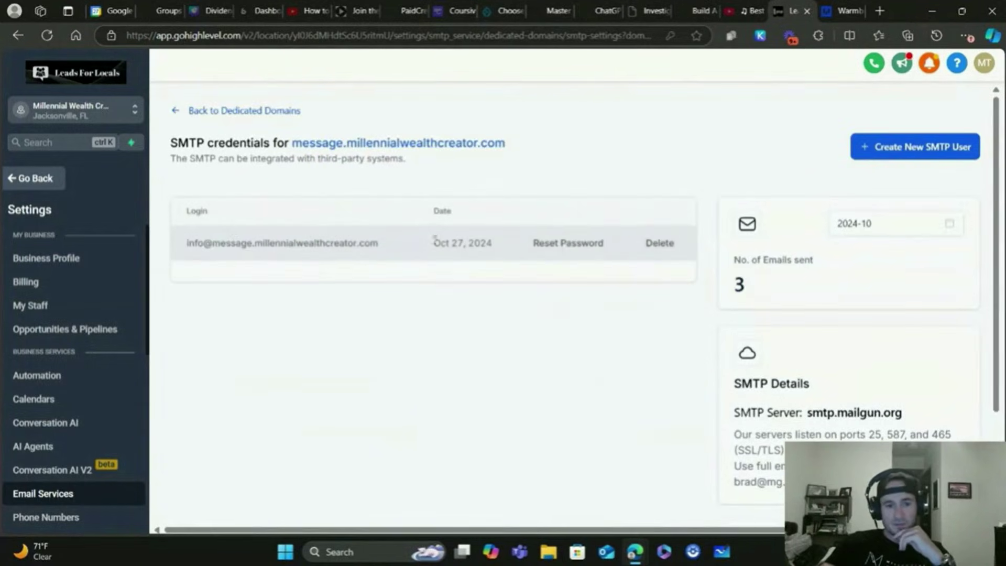
left_click(938, 151)
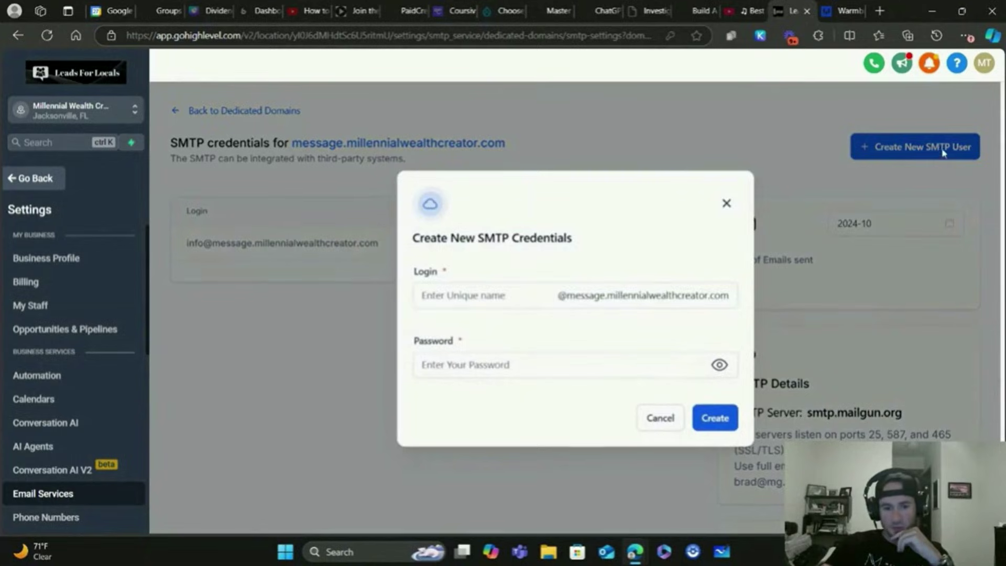
left_click(422, 296)
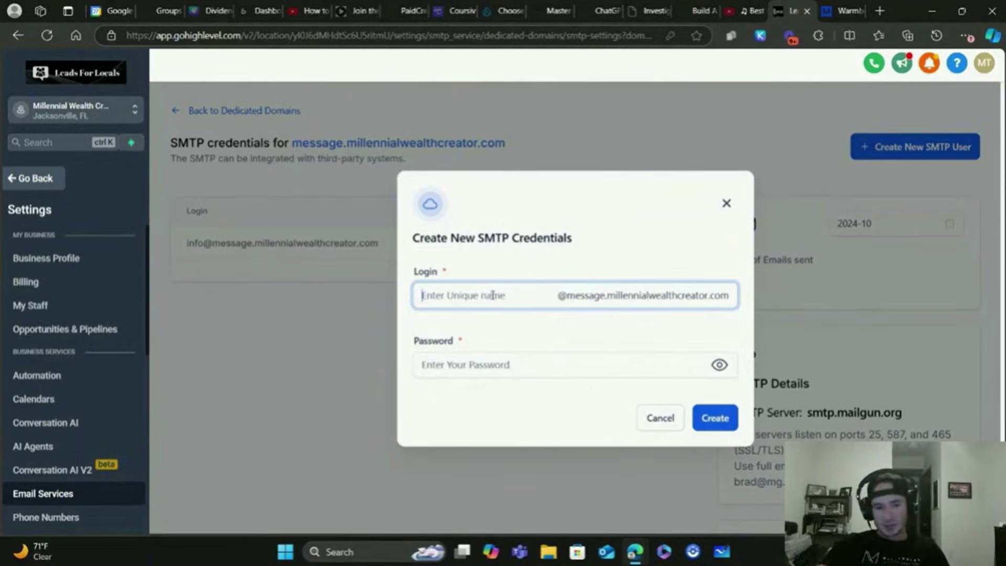
type("info")
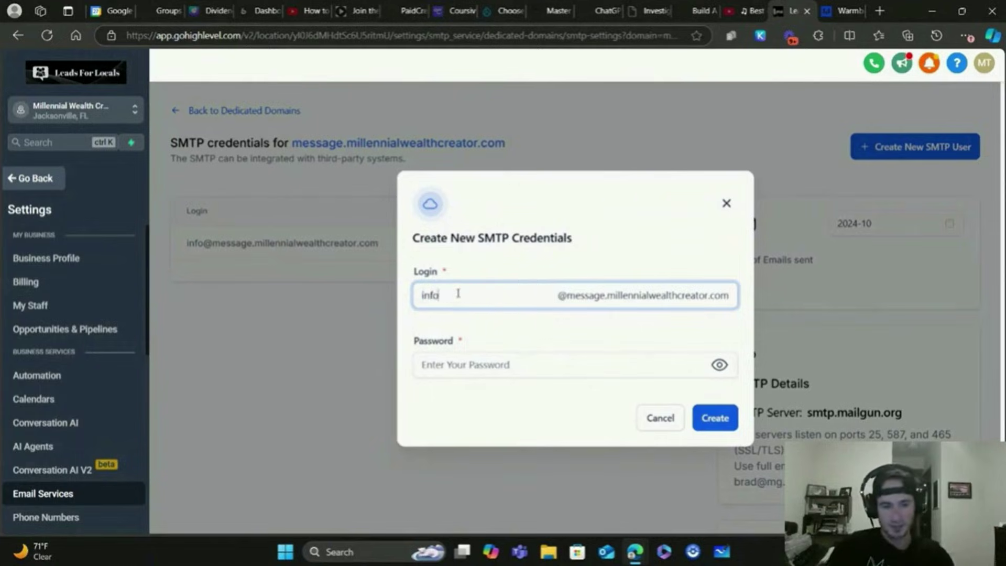
key("BackSpace")
key("BackSpace")
key("BackSpace")
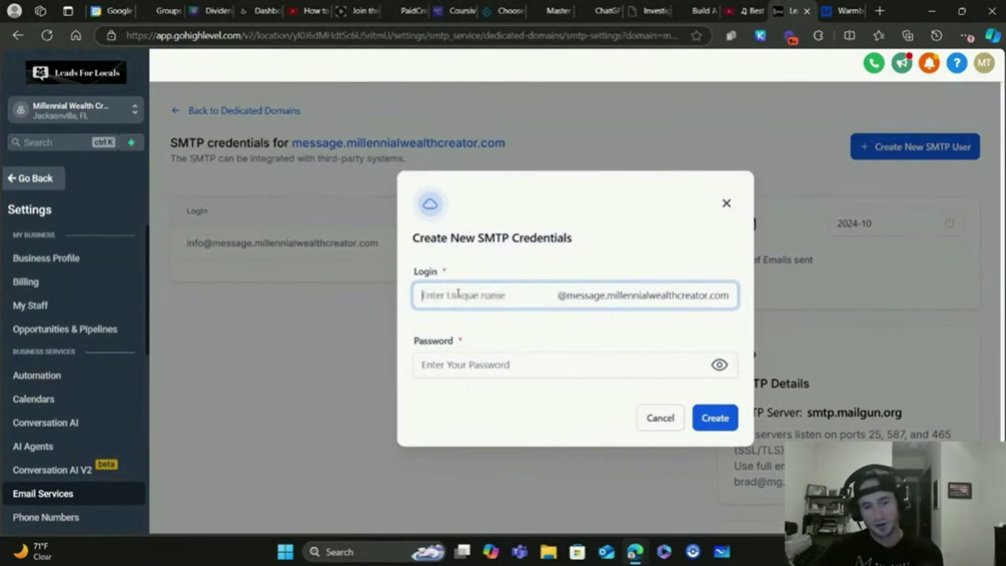
left_click(472, 364)
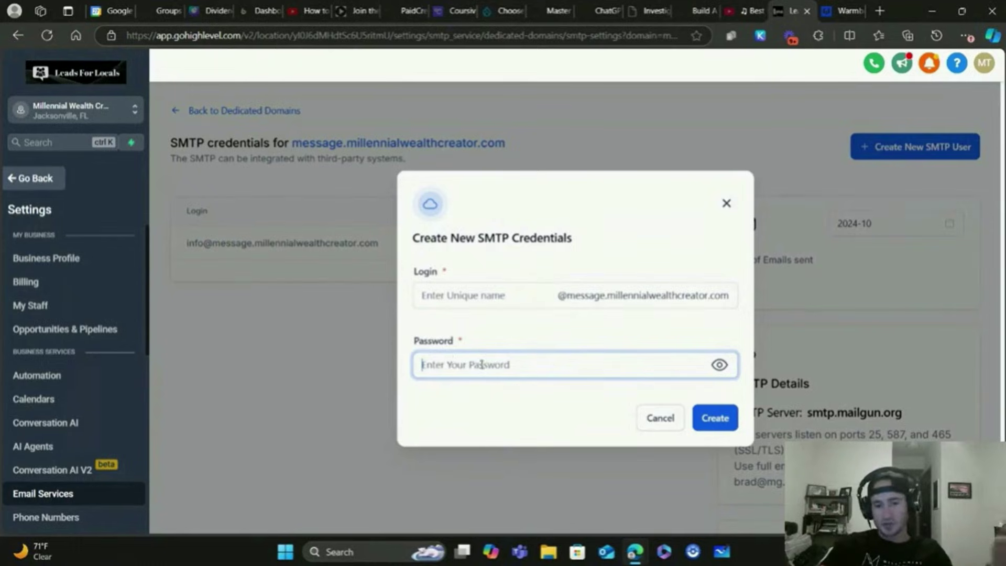
left_click(660, 417)
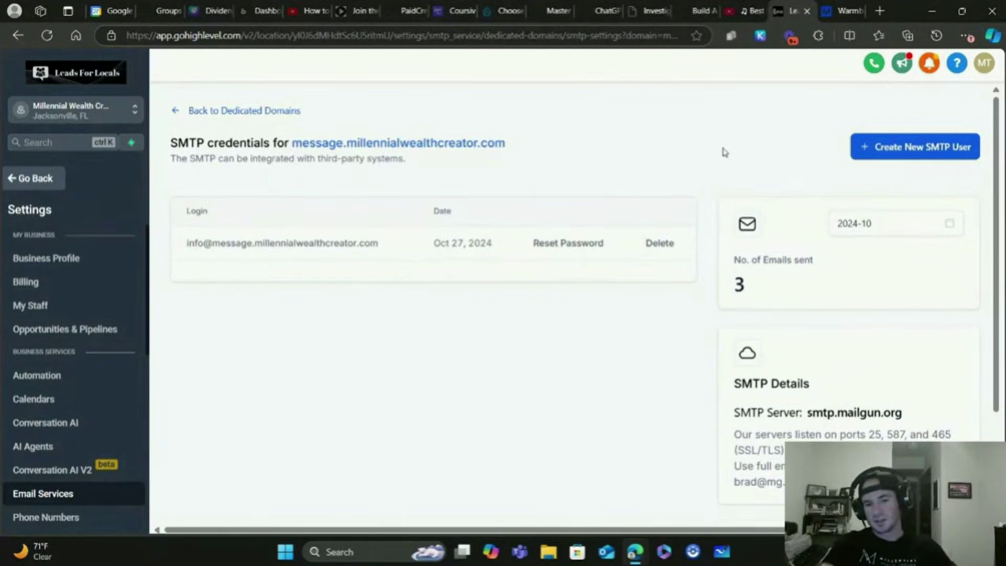
Watch the tutorial's Warmbox Add new inbox > Others (SMTP) steps
left_click(838, 11)
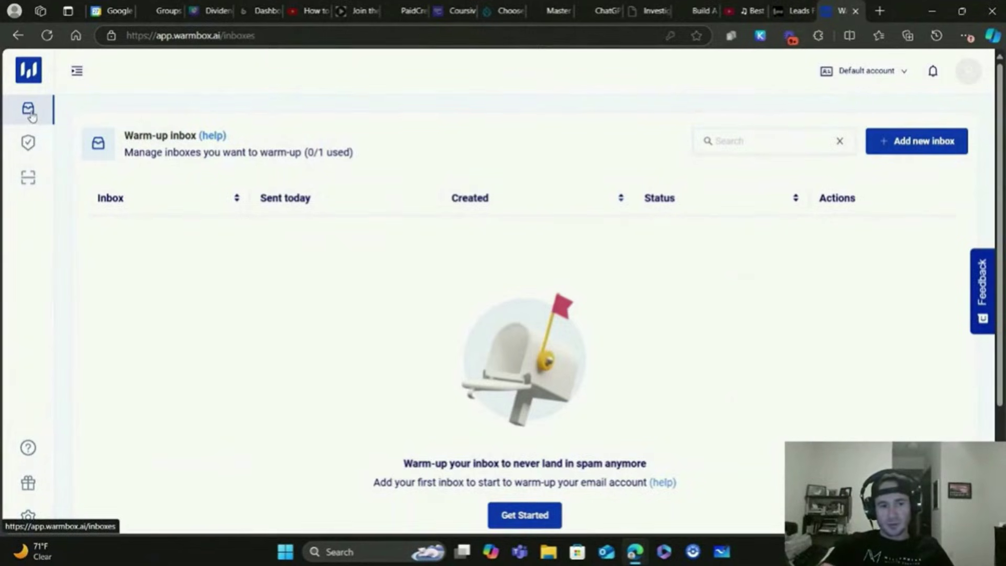
left_click(922, 142)
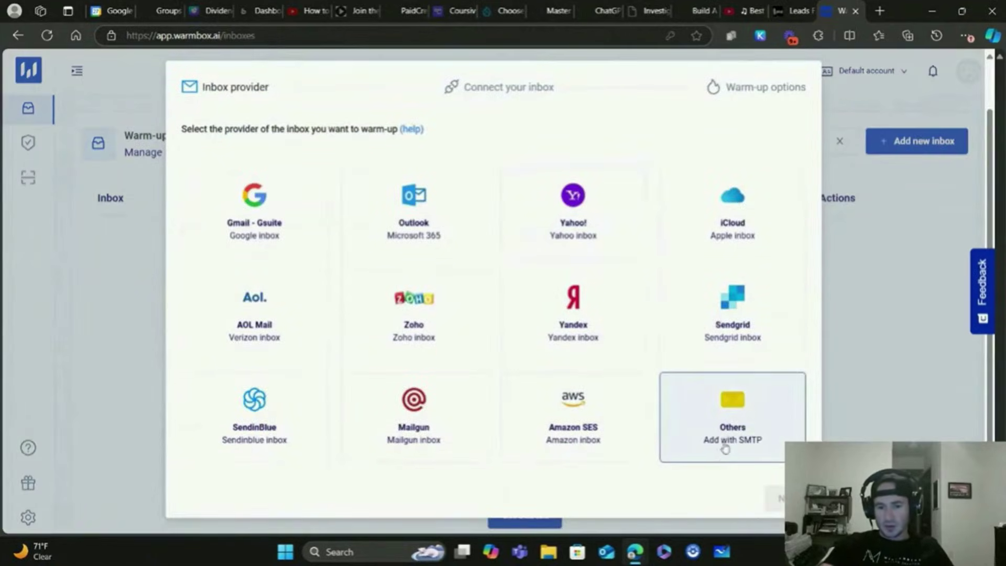
left_click(757, 445)
left_click(774, 497)
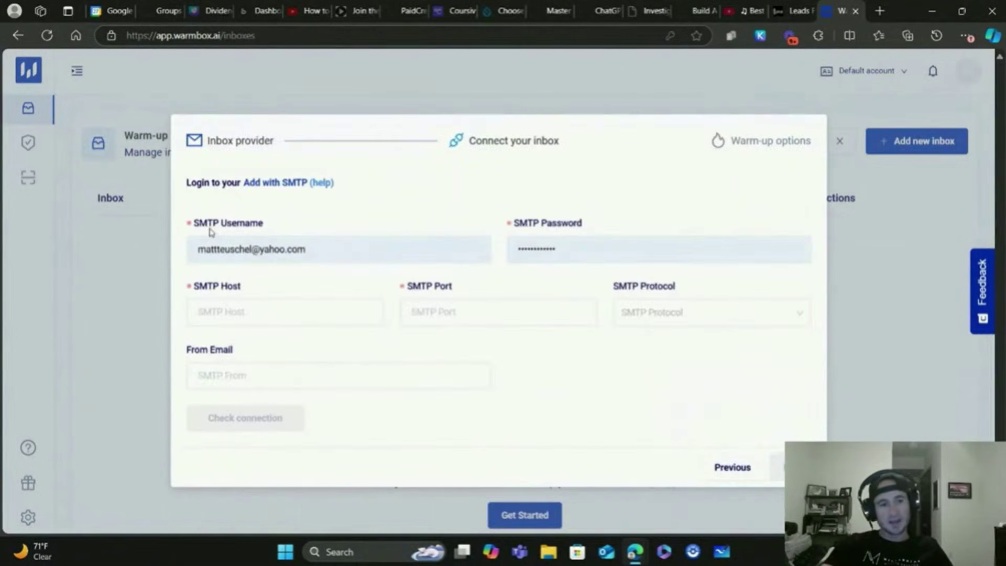
Clear the Warmbox form field and return to GoHighLevel's SMTP credentials page
left_click(323, 247)
key("ctrl+a")
key("BackSpace")
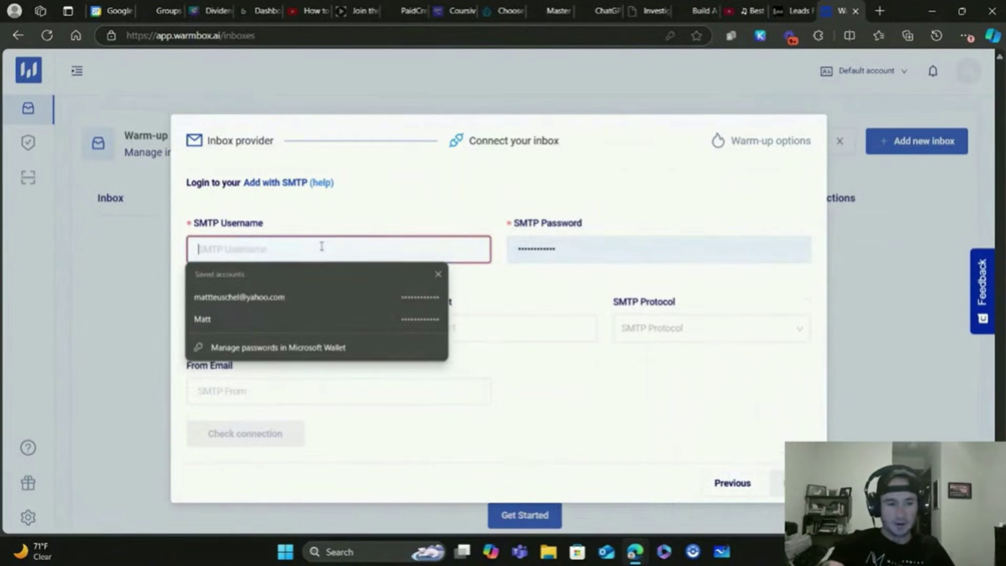
key("ctrl+shift+Tab")
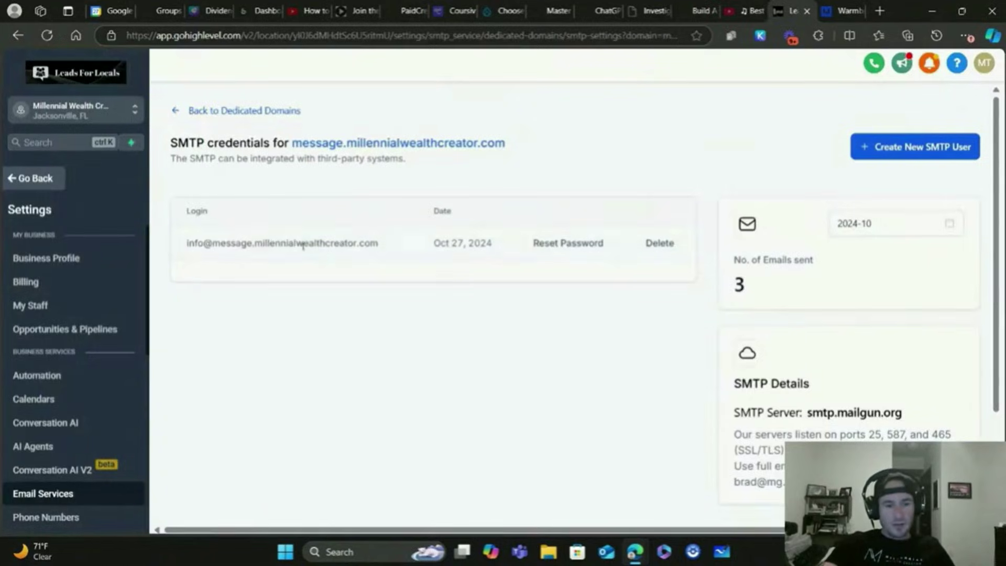
Paste the GoHighLevel SMTP login as Warmbox's SMTP Username and clear the old password
left_click_drag(378, 243, 185, 255)
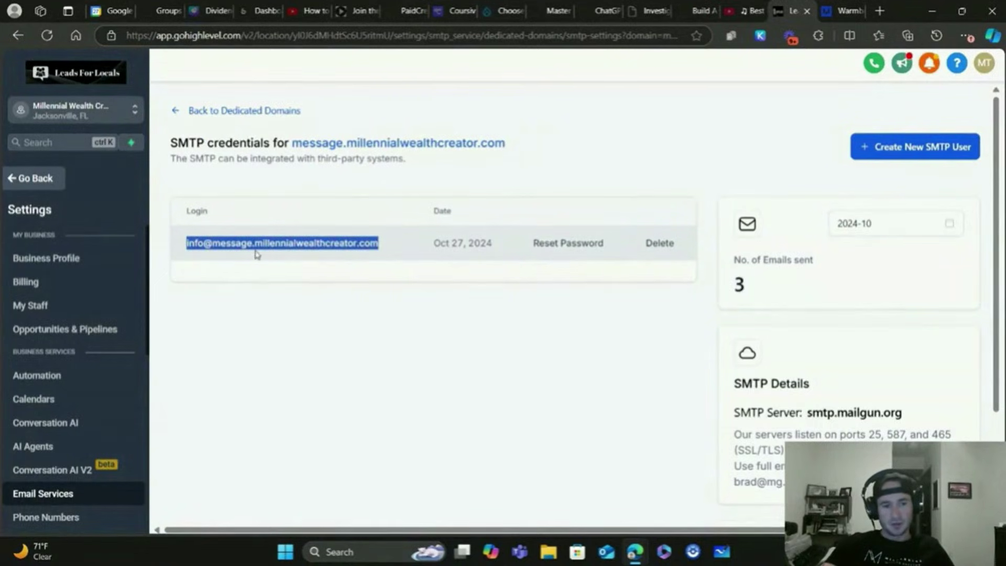
right_click(256, 254)
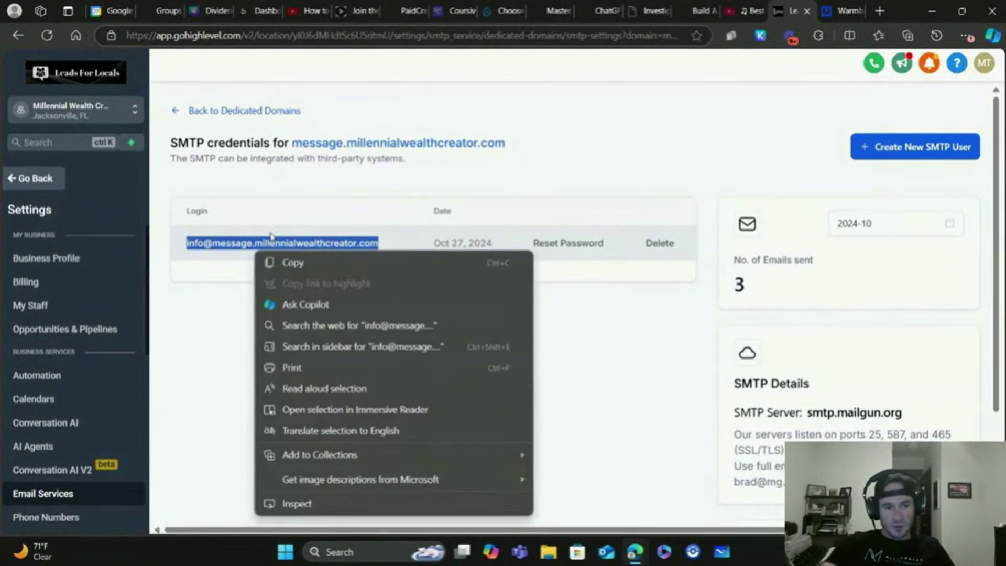
left_click(287, 263)
left_click(839, 10)
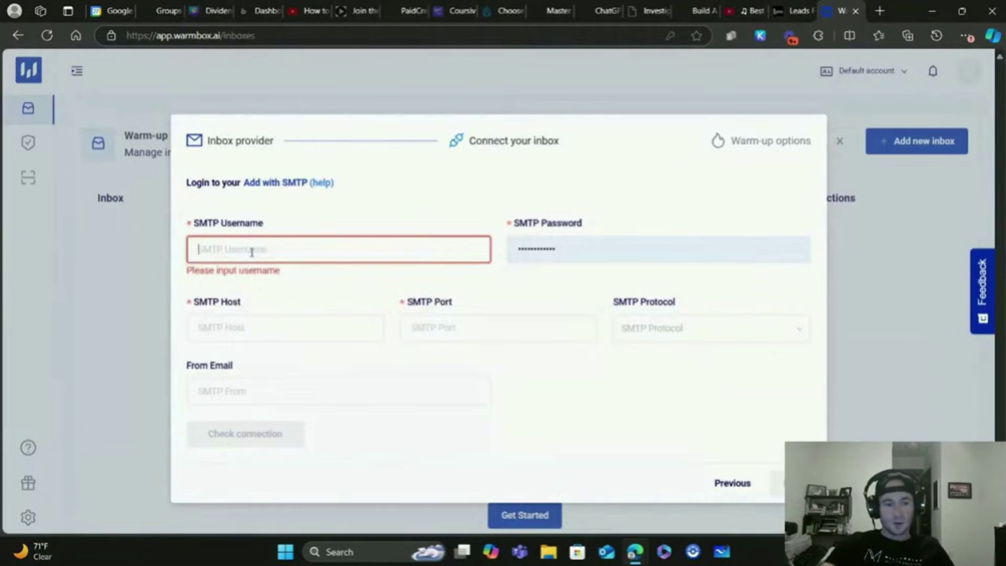
right_click(251, 253)
left_click(306, 373)
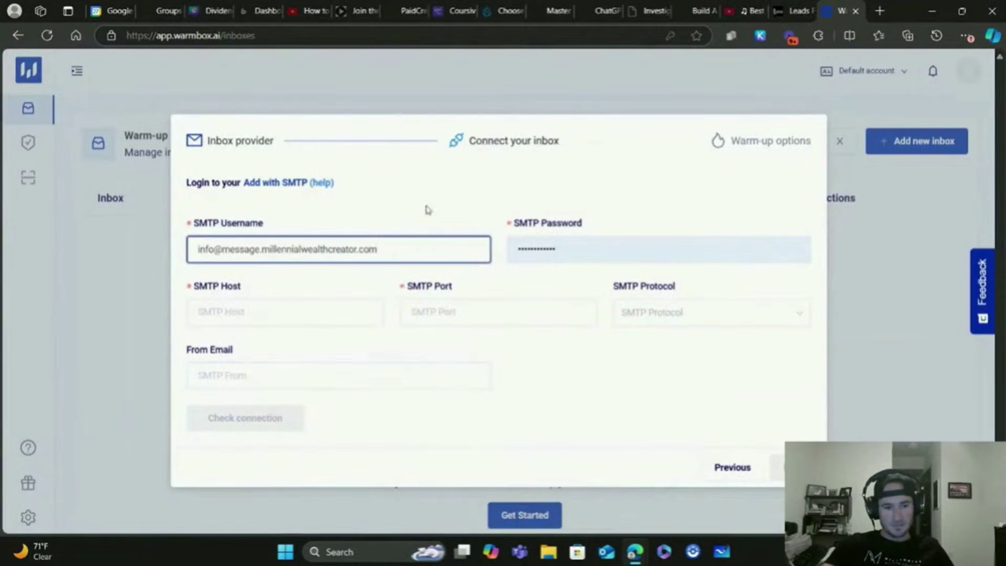
left_click(566, 249)
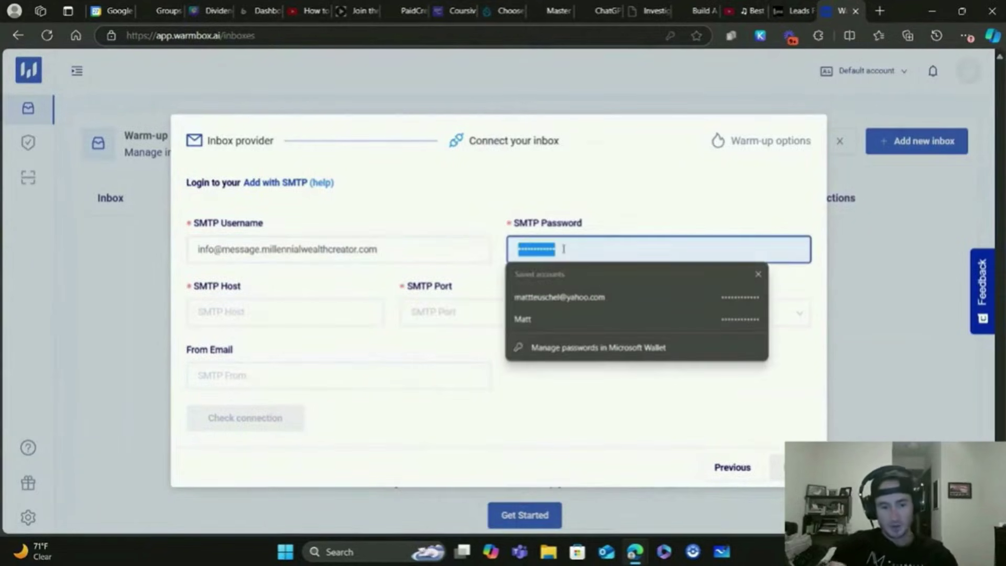
key("BackSpace")
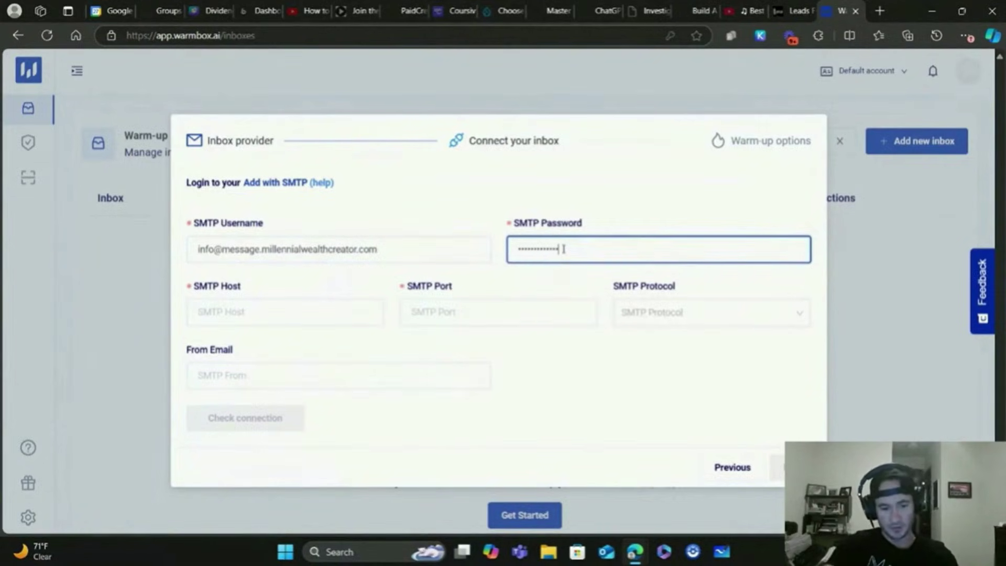
Copy the server name from GoHighLevel and set the SMTP Host to smtp.mailgun.org
left_click(812, 11)
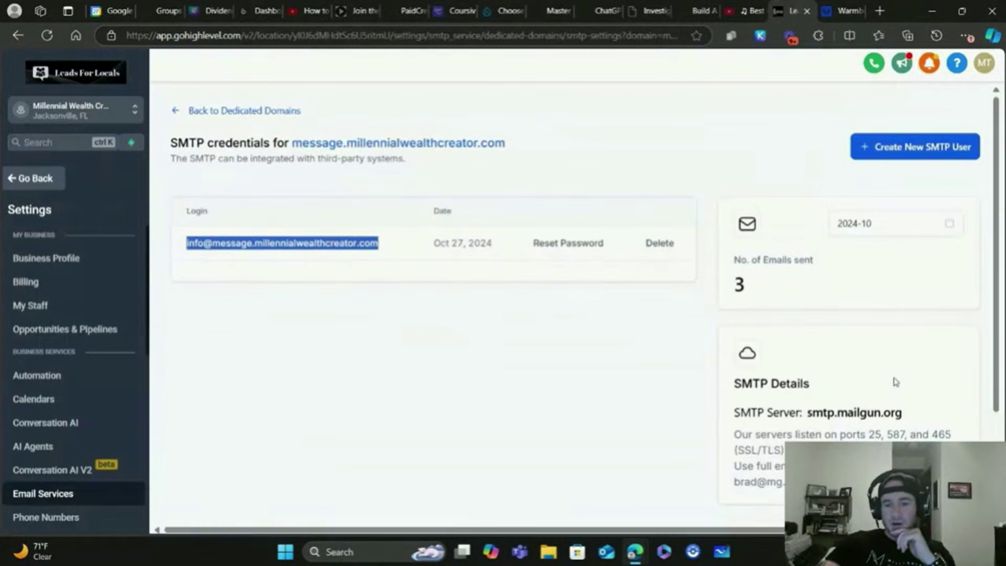
left_click_drag(897, 423, 813, 417)
right_click(822, 415)
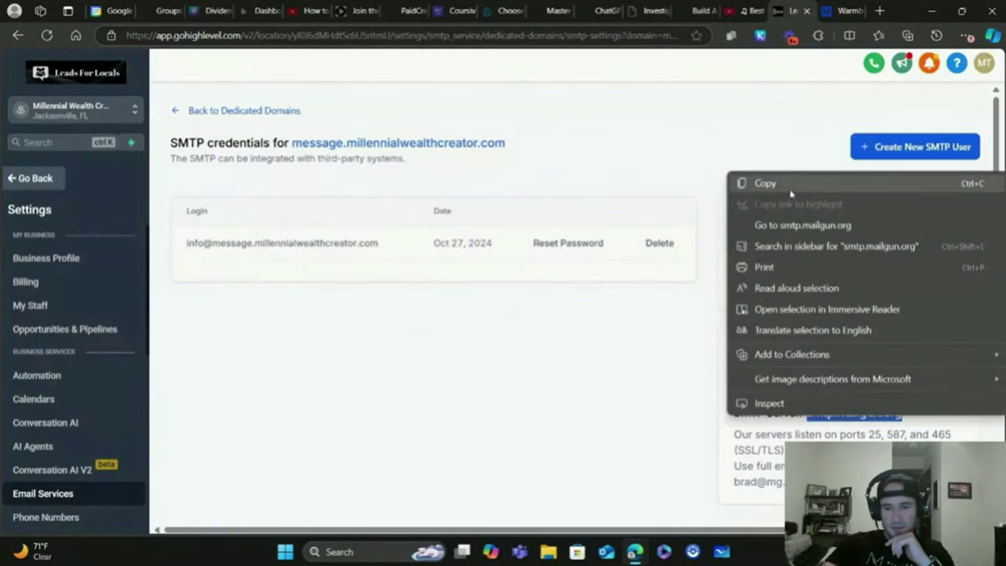
left_click(791, 186)
left_click(851, 5)
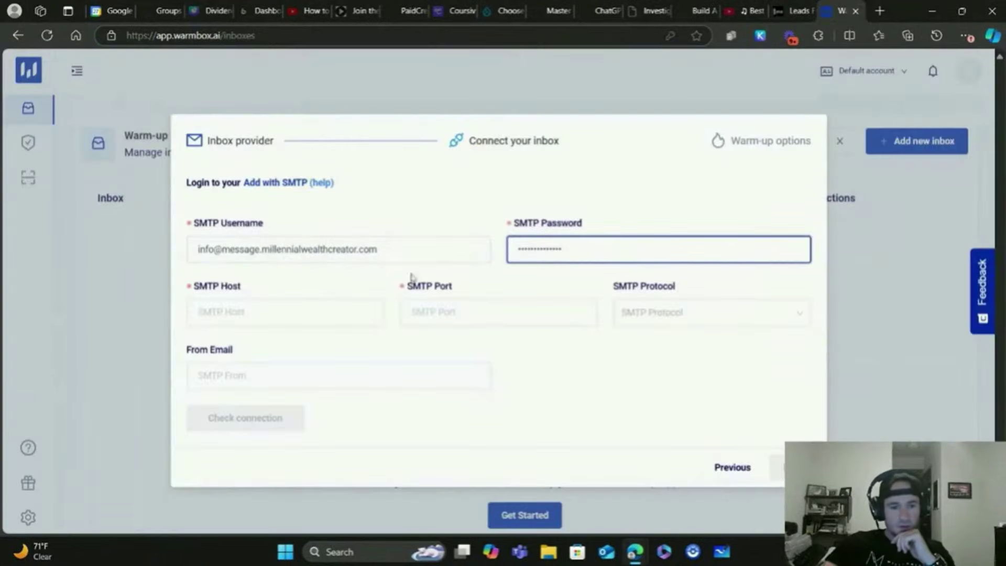
left_click(263, 310)
right_click(243, 317)
left_click(279, 163)
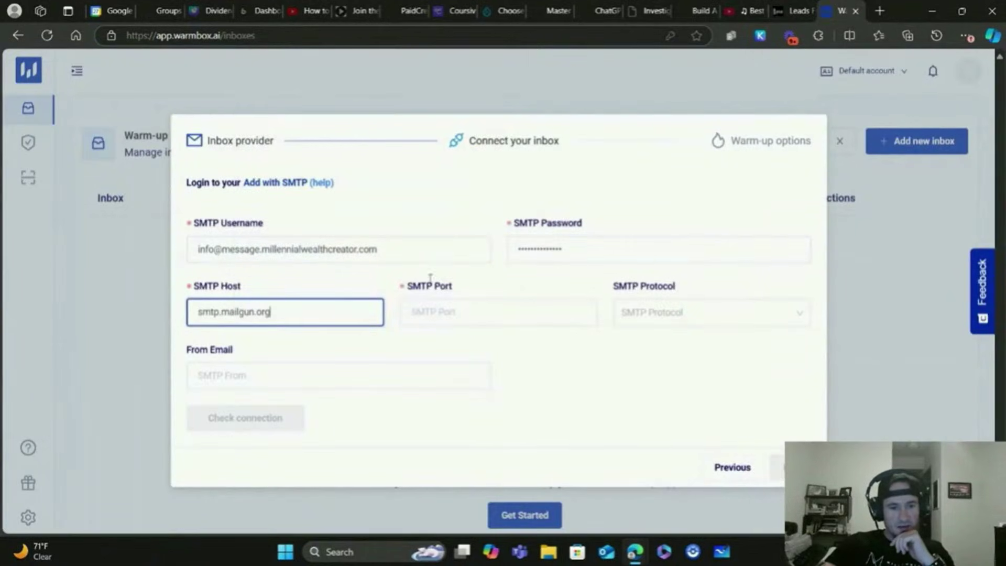
Set the SMTP Port to 465 and the SMTP Protocol to ssl
left_click(448, 313)
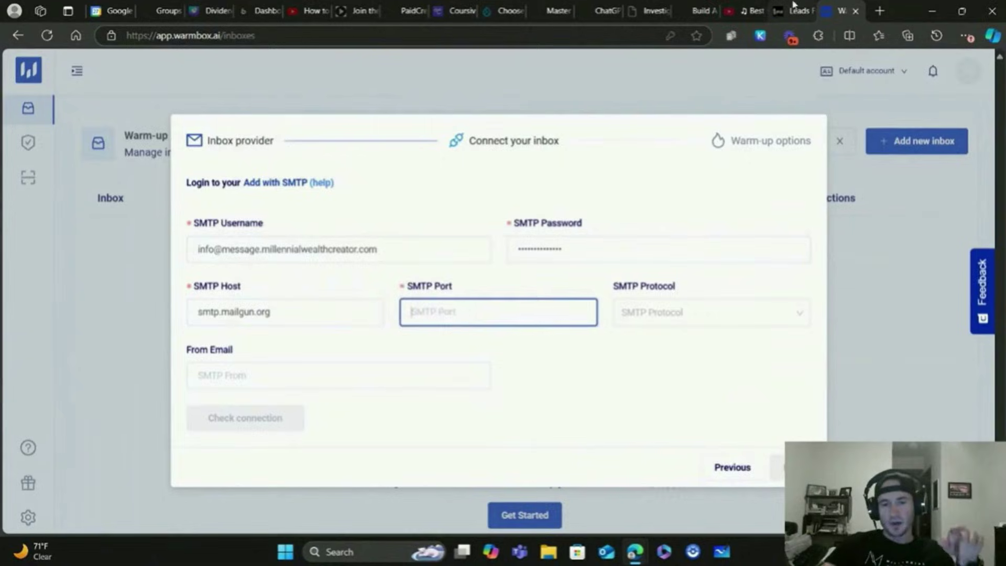
left_click(797, 8)
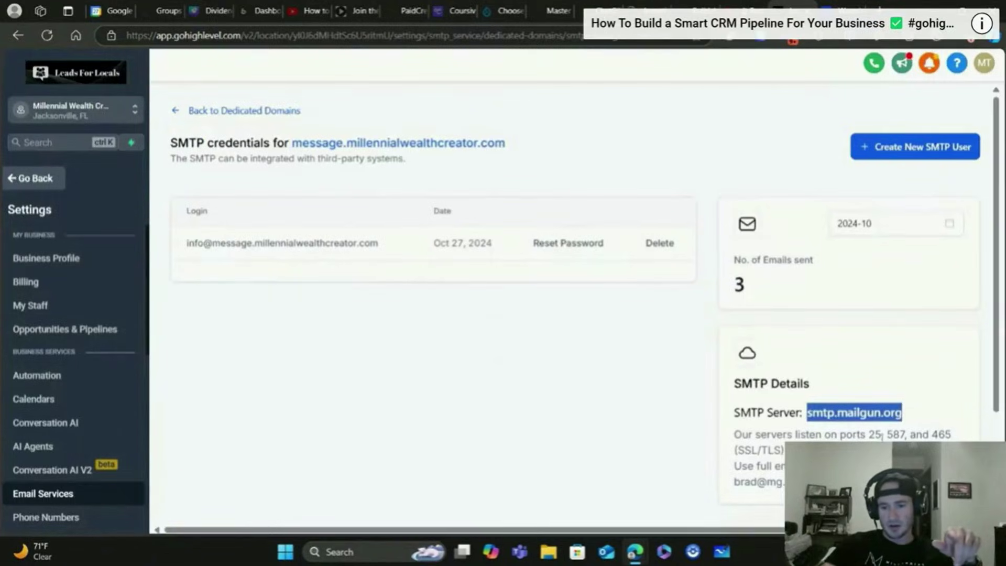
left_click_drag(952, 435, 932, 435)
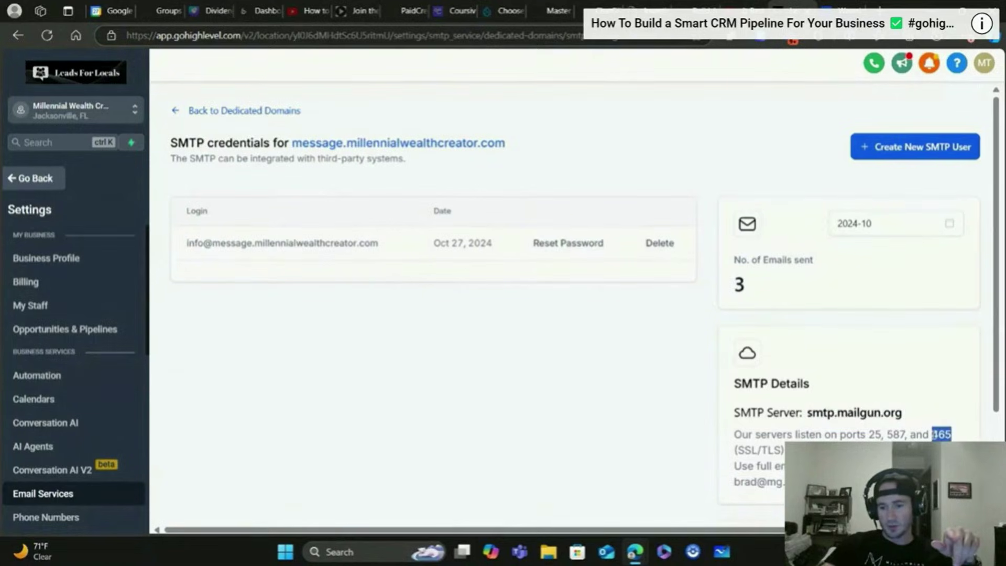
left_click(826, 5)
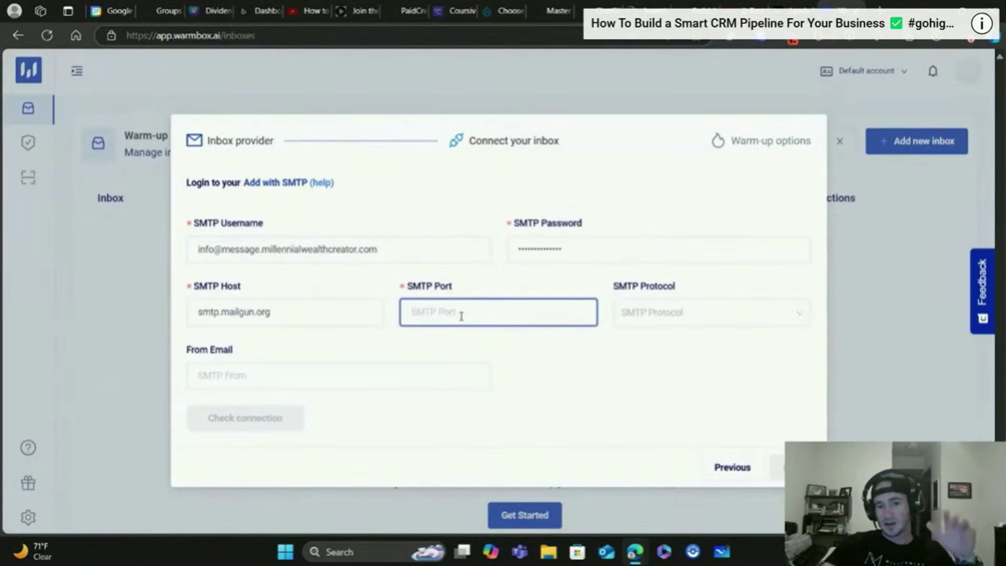
key("ctrl+v")
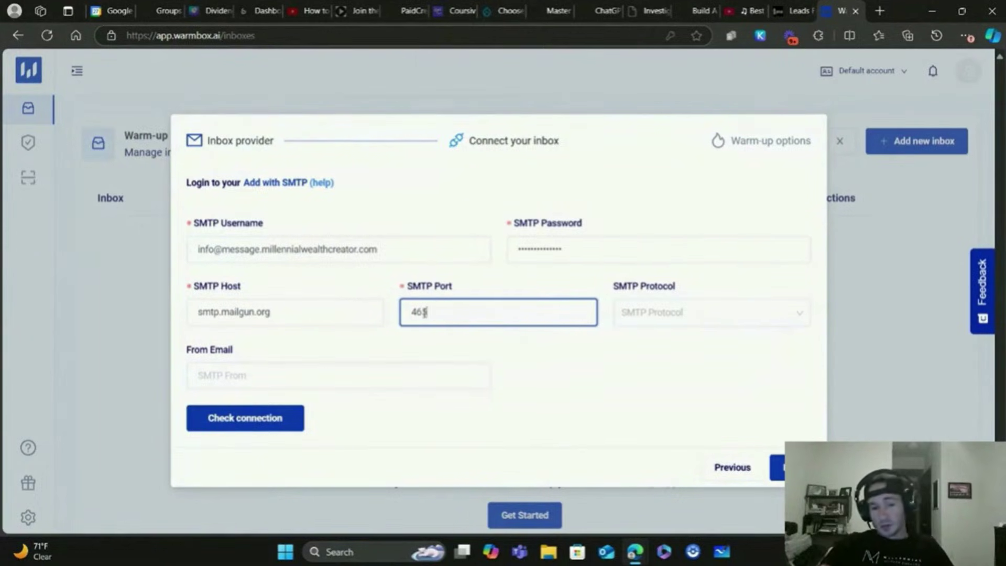
left_click(676, 313)
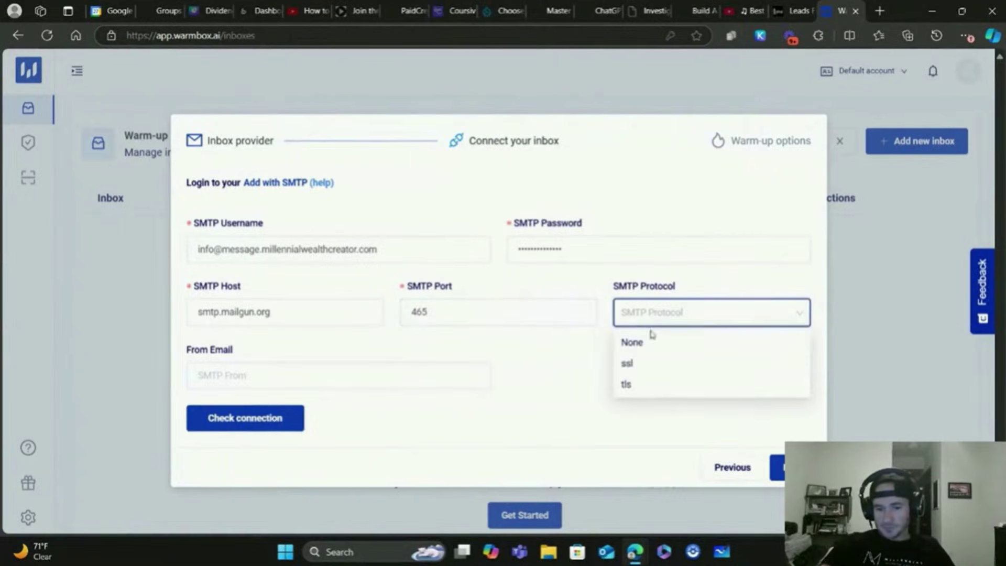
left_click(628, 362)
left_click(676, 289)
Fill the From Email field with the SMTP username address
left_click(289, 382)
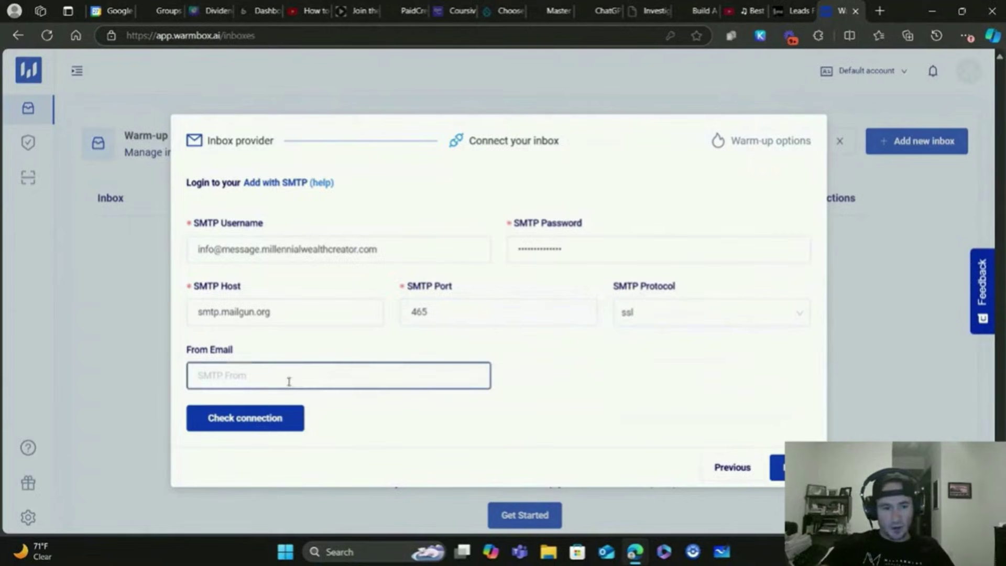
left_click_drag(378, 249, 184, 252)
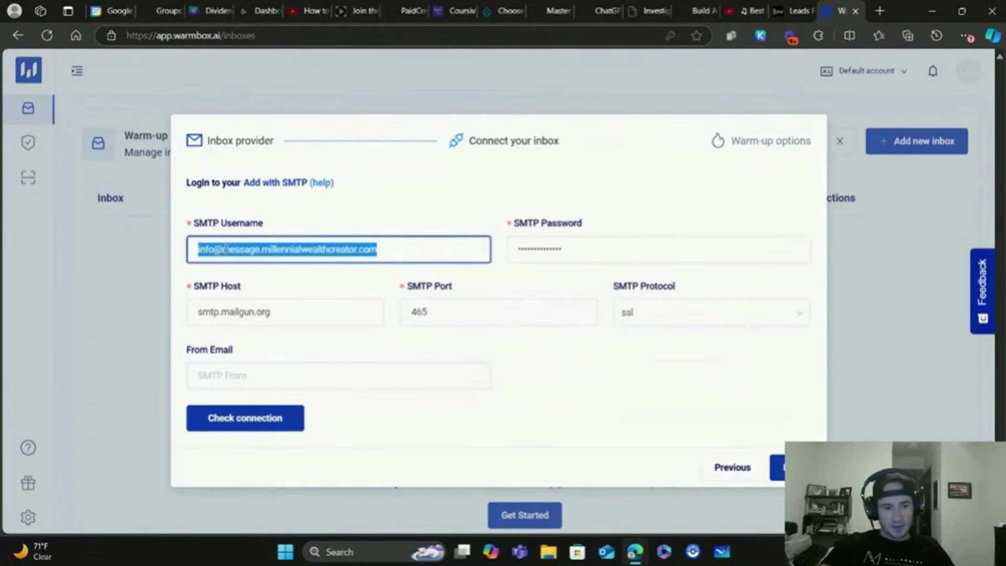
right_click(225, 250)
left_click(262, 319)
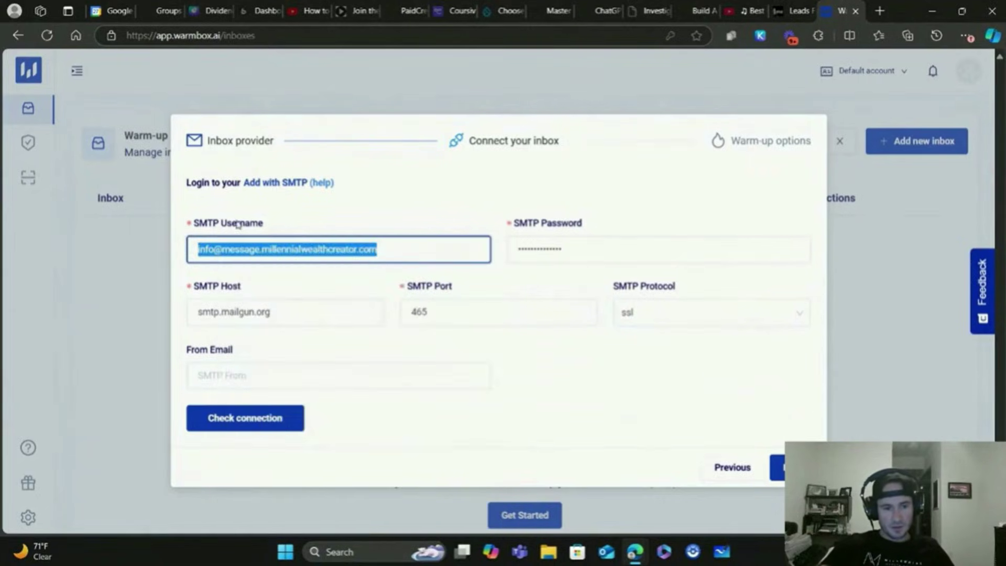
left_click(262, 375)
right_click(236, 376)
left_click(283, 221)
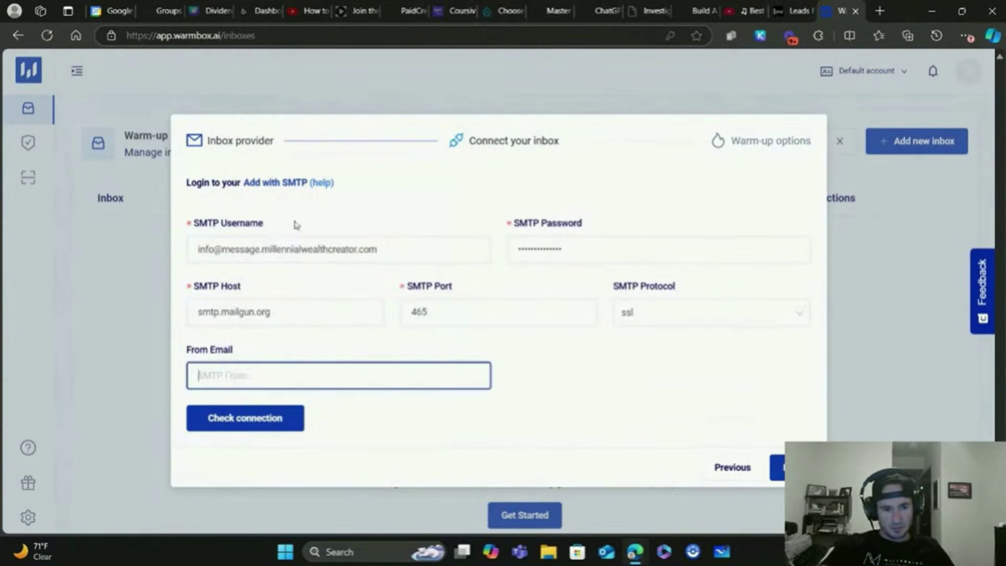
left_click(567, 376)
Run the SMTP connection check and dismiss Edge's save-password prompt
left_click(245, 418)
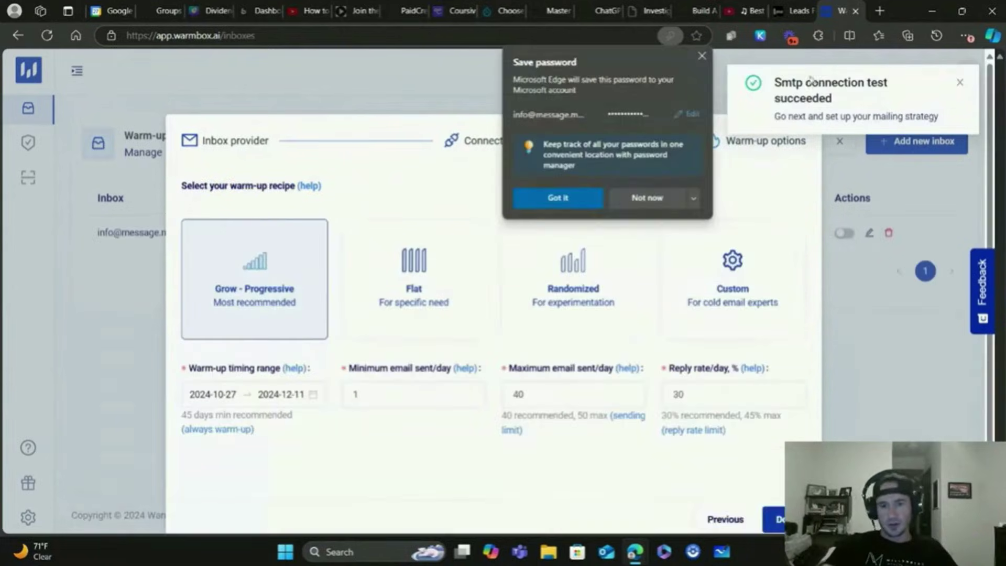
left_click(702, 55)
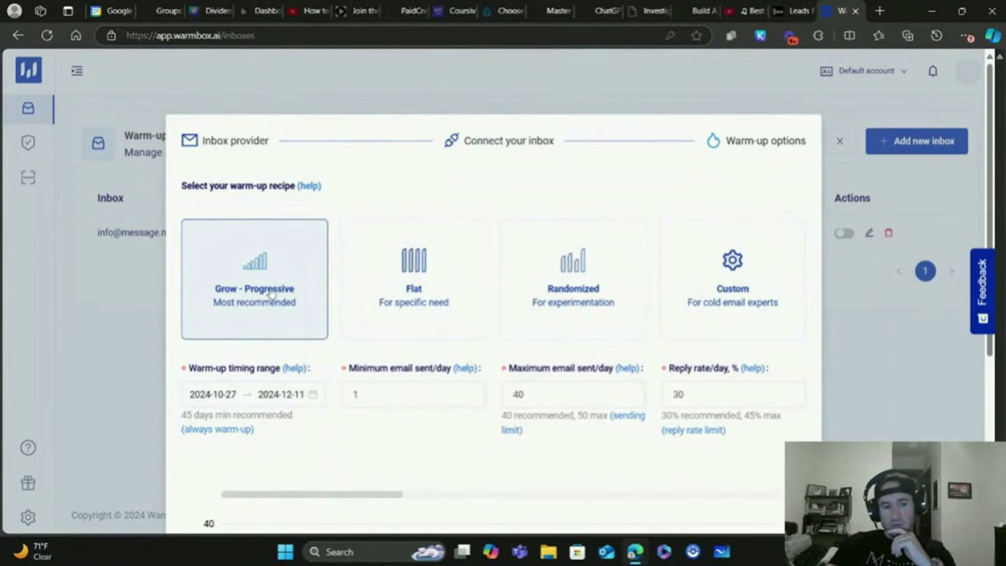
scroll(254, 325, "down", 1)
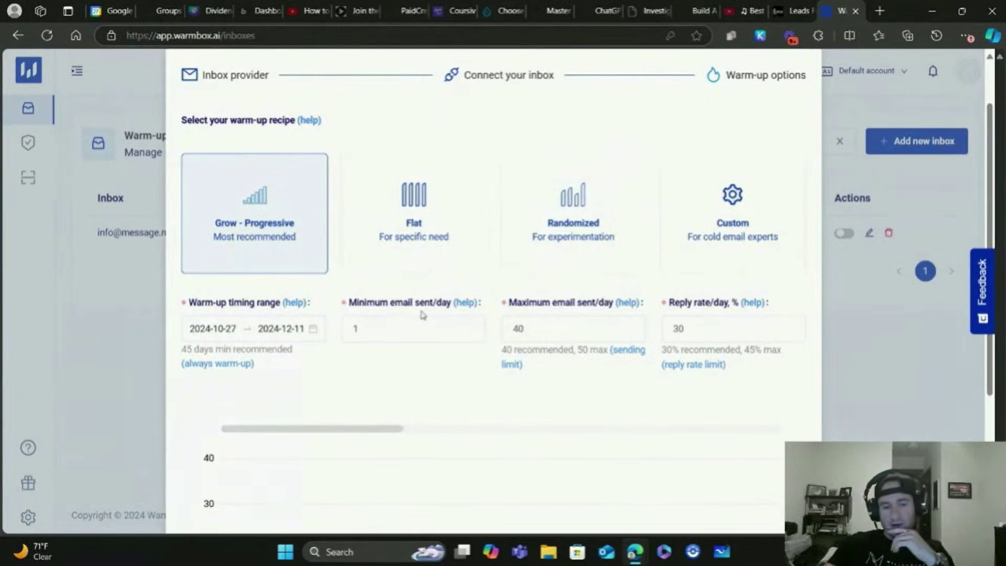
left_click(542, 327)
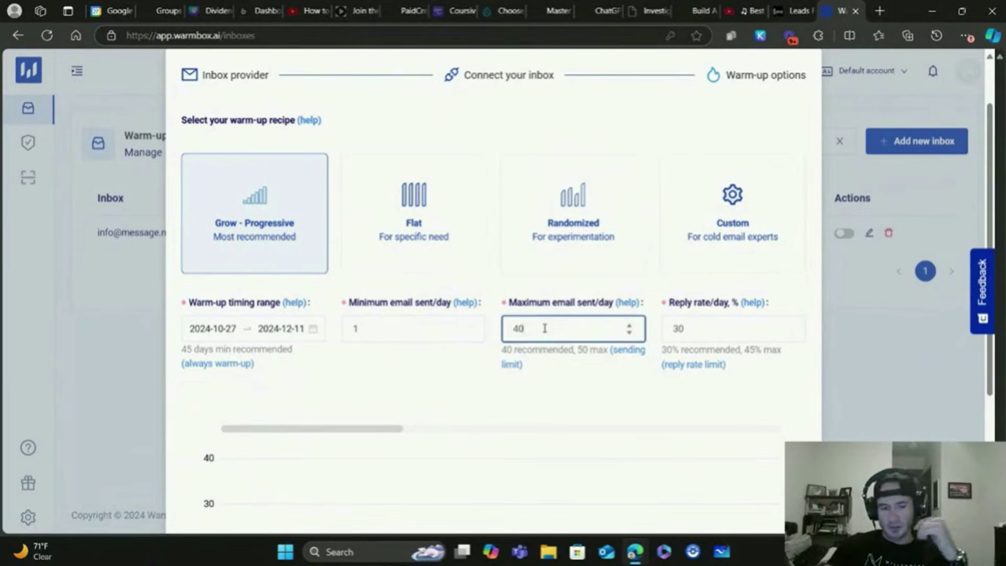
double_click(544, 328)
left_click(538, 350)
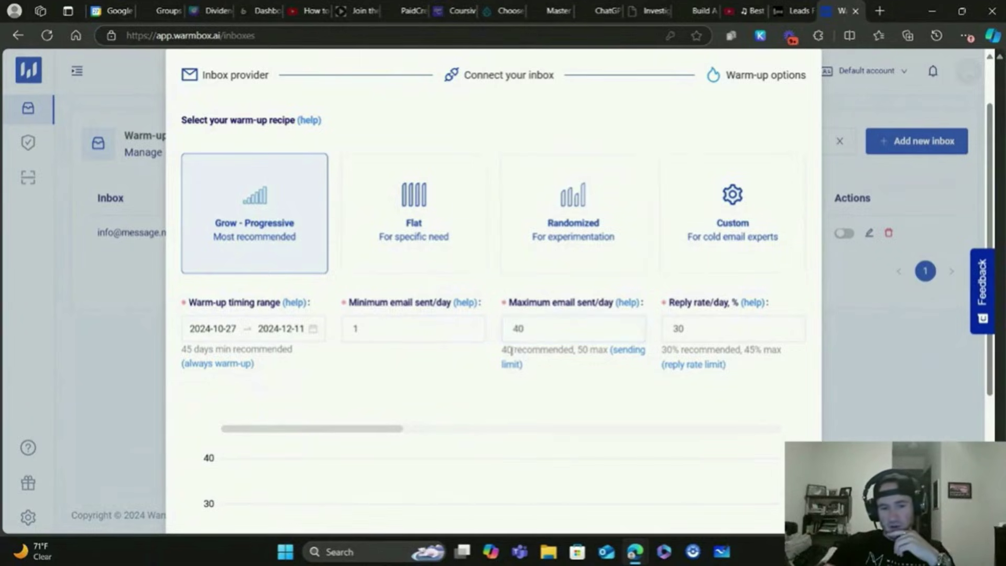
scroll(550, 397, "down", 4)
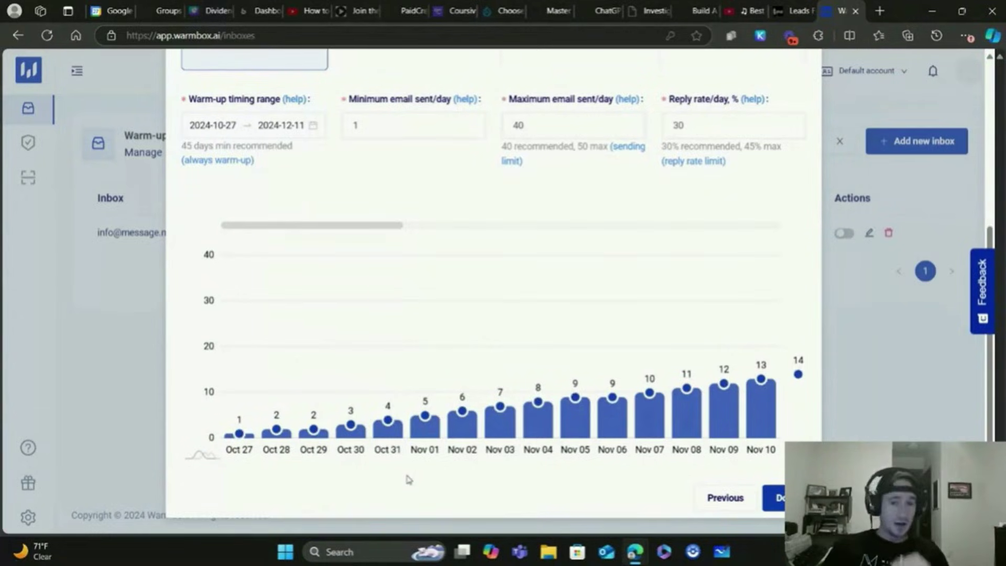
mouse_move(794, 366)
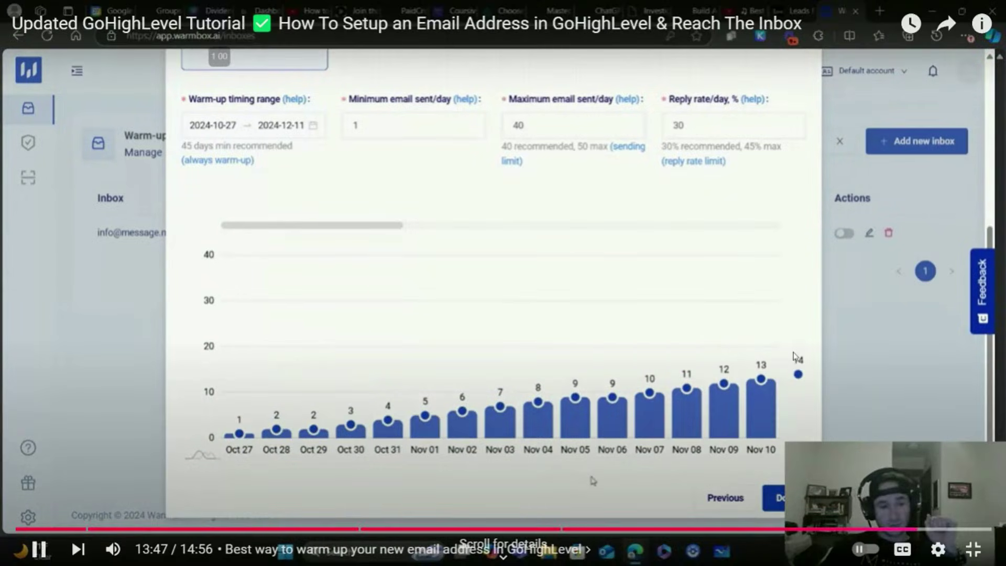
key("Escape")
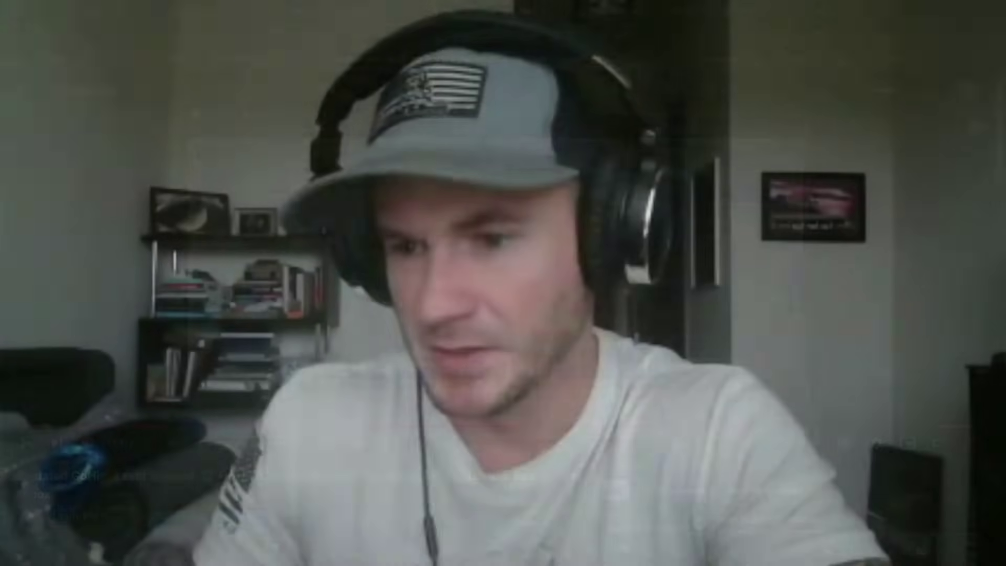